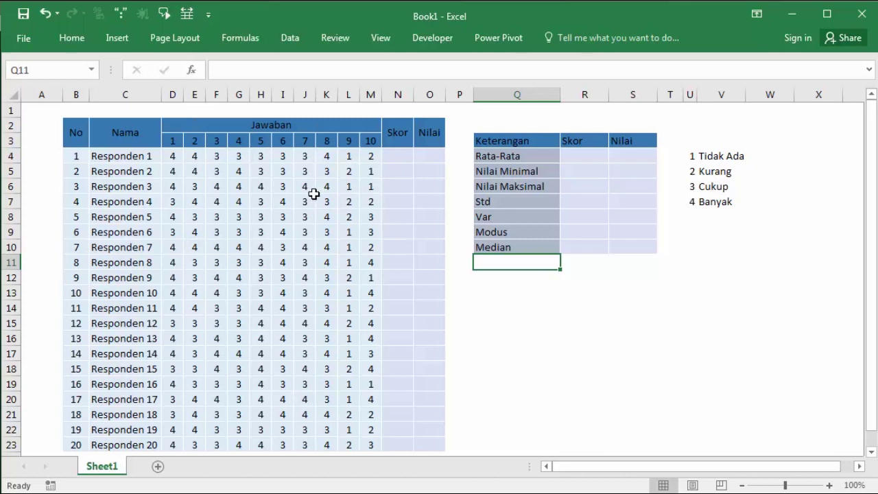
Step: Go over the Nama column, the question numbers under Jawaban and the 1–4 answer scale legend
left_click(118, 136)
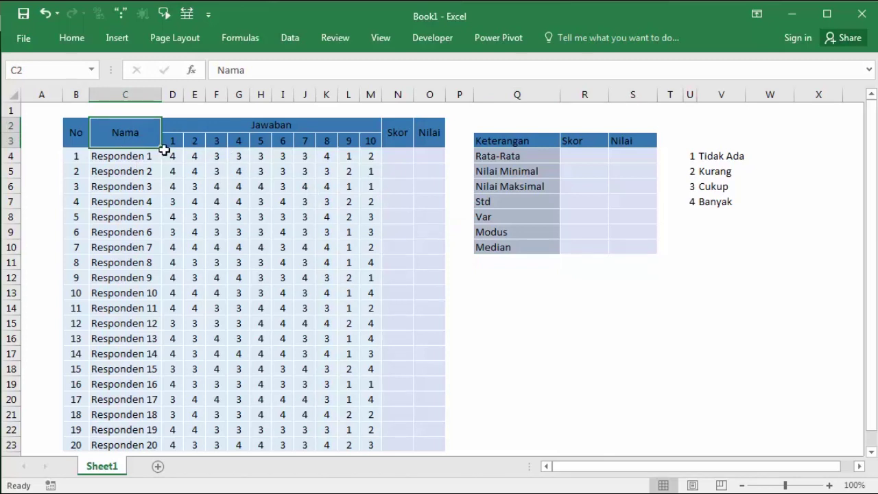
left_click(174, 167)
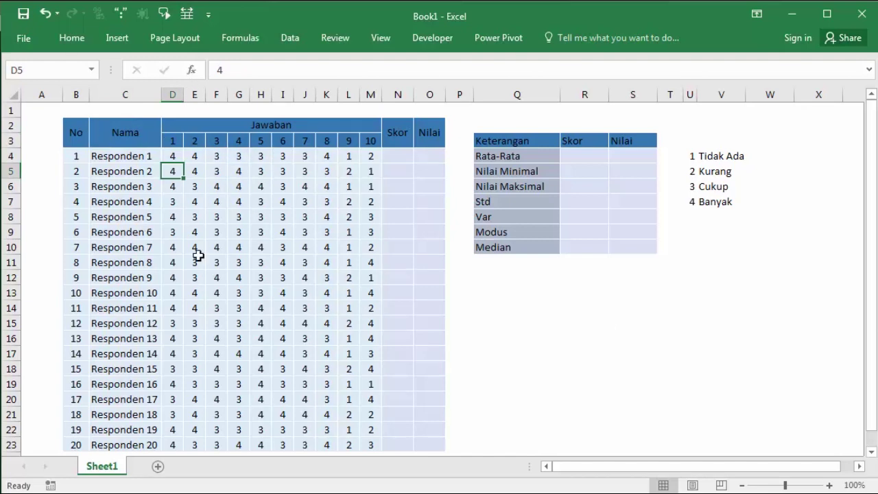
left_click_drag(120, 153, 134, 377)
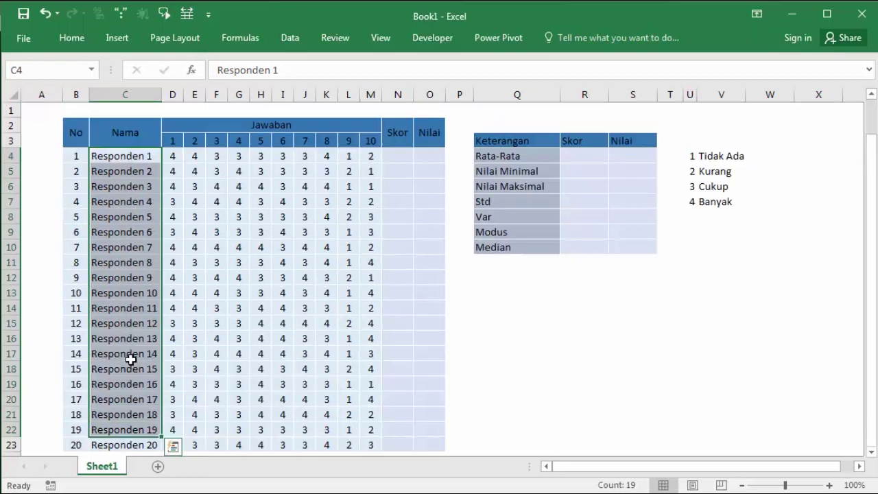
left_click(149, 198)
left_click(122, 153)
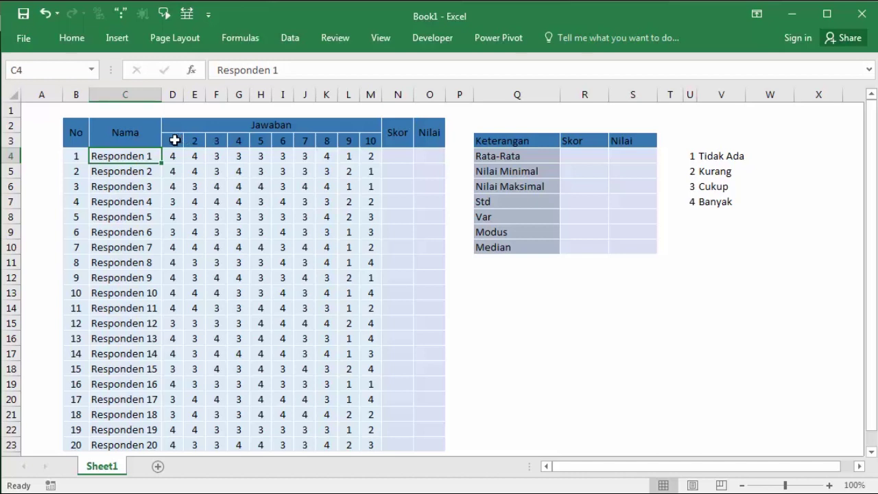
left_click_drag(175, 140, 363, 140)
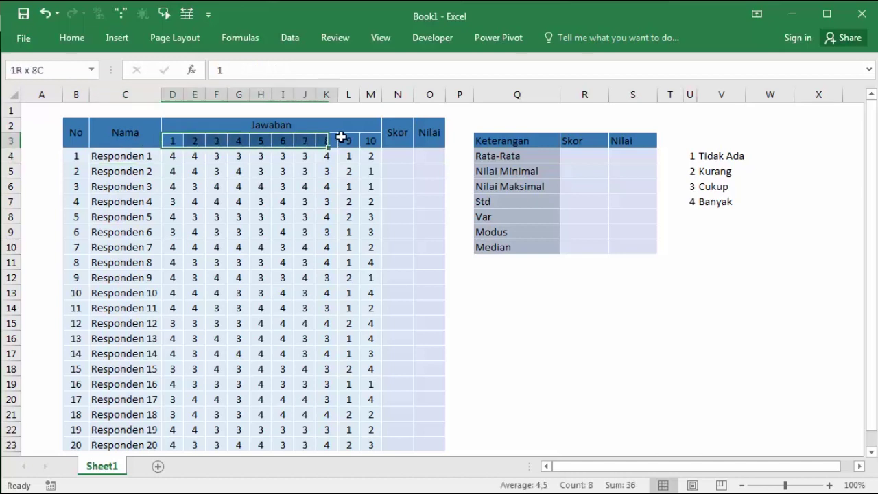
left_click(308, 181)
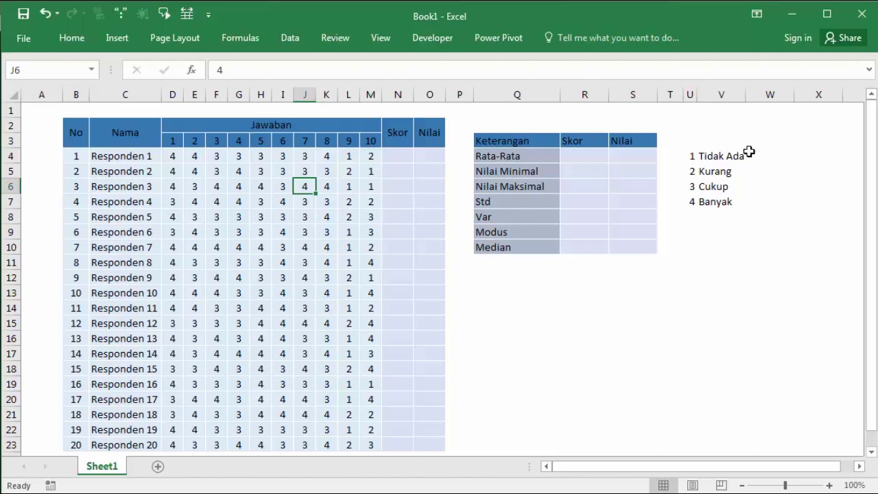
left_click_drag(693, 157, 691, 201)
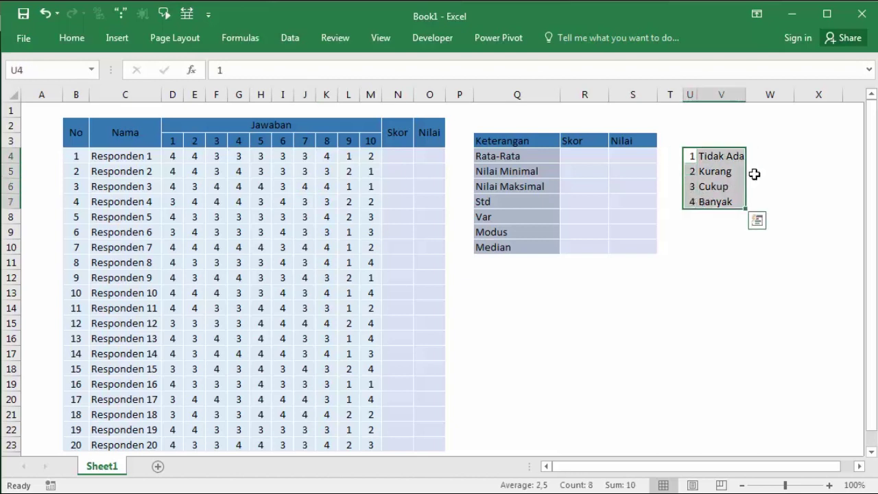
left_click(711, 155)
key("Down")
key("Down")
key("Down")
left_click_drag(691, 146, 705, 196)
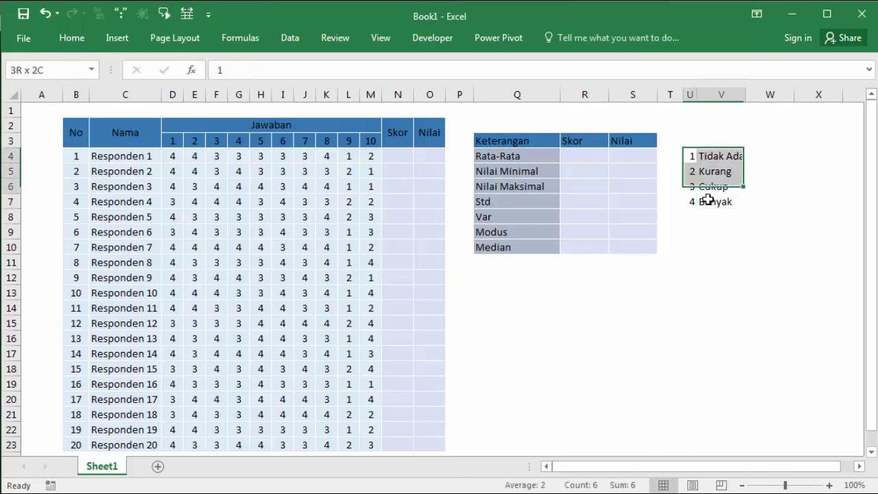
left_click(757, 175)
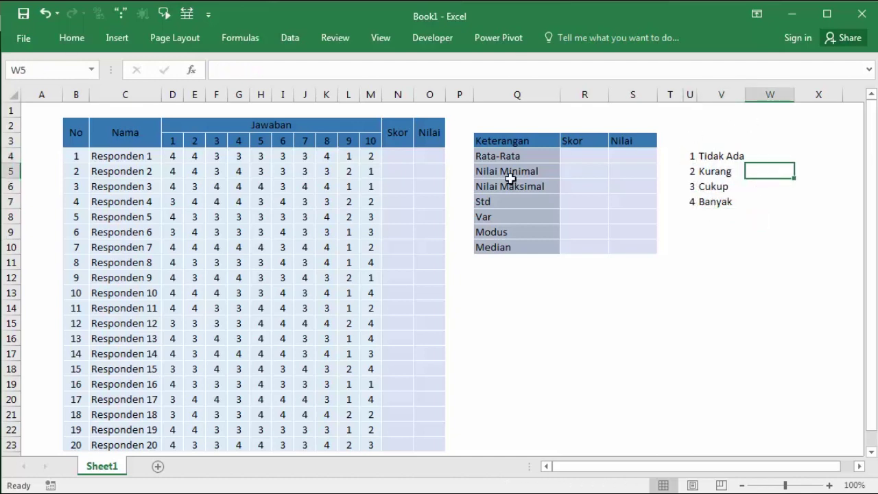
Step: Go over Responden 1's ten answers and the grid of all respondents' answer values
left_click(172, 156)
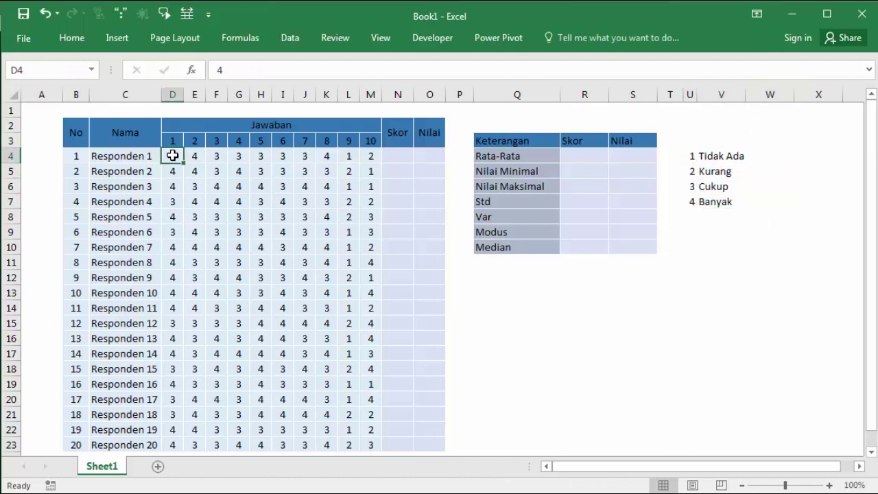
left_click(131, 156)
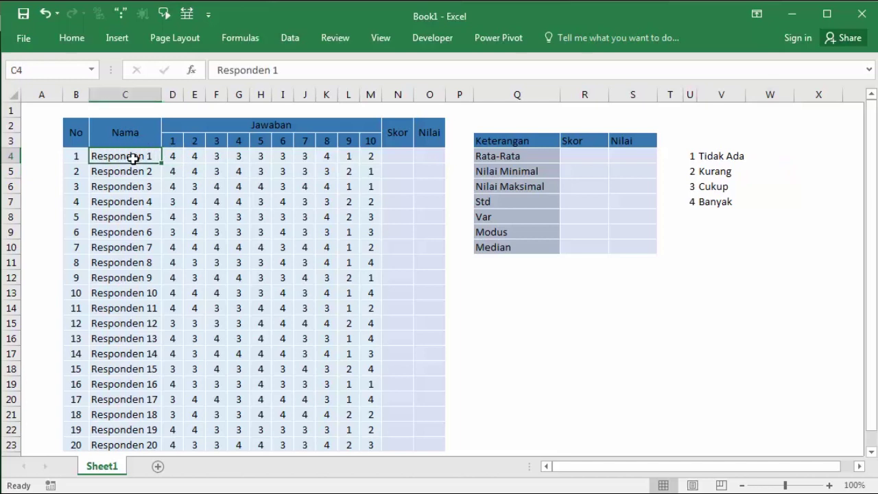
left_click(176, 156)
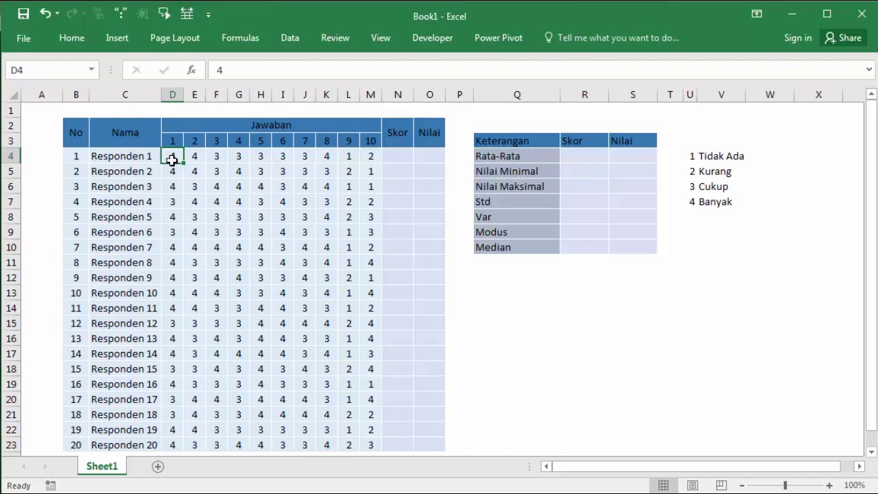
left_click(217, 156)
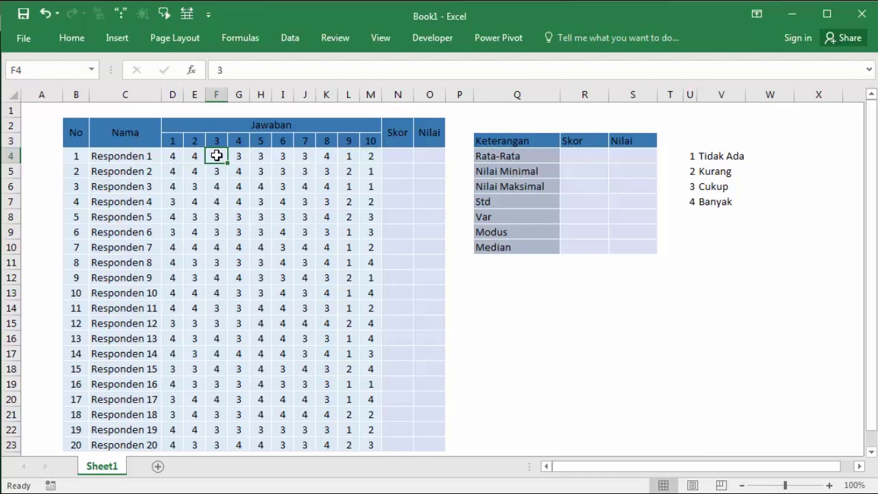
left_click(371, 156)
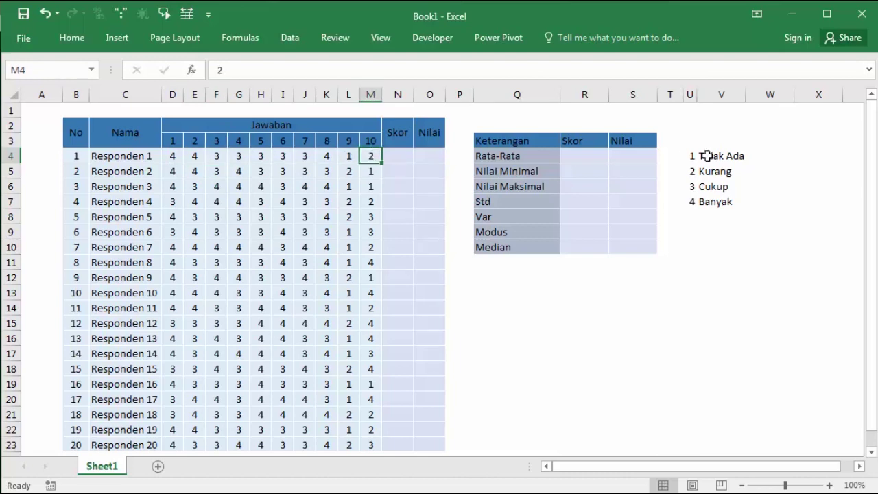
left_click(349, 156)
left_click(704, 154)
left_click(603, 183)
left_click(262, 214)
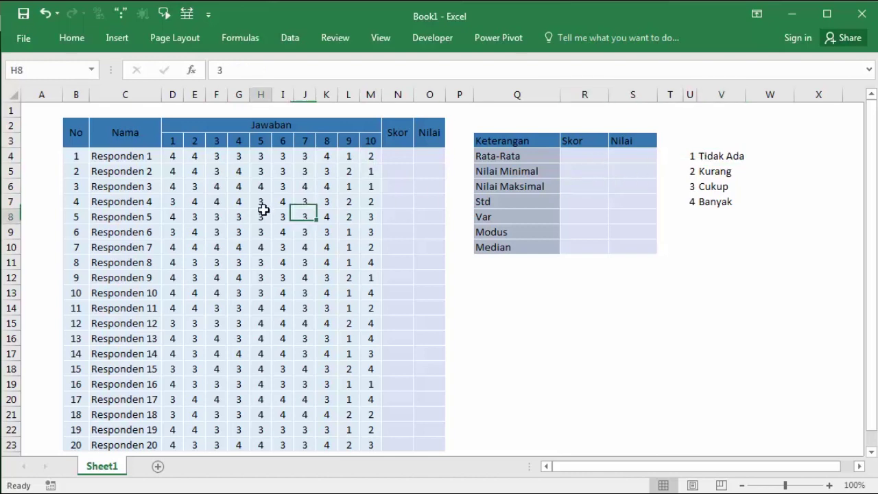
mouse_move(176, 156)
left_mouse_down()
mouse_move(358, 164)
mouse_move(368, 414)
left_mouse_up()
left_click(397, 308)
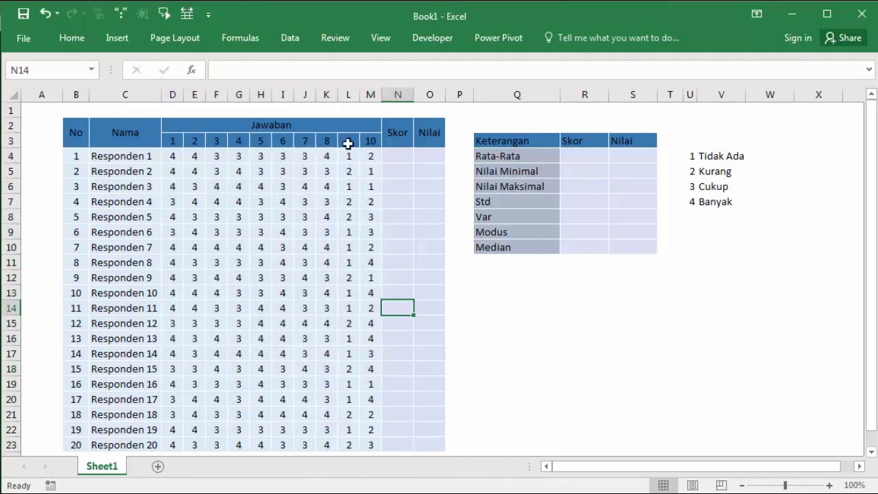
Step: Enter =SUM(D4:M4) in N4 and fill it down to N23 for all 20 respondents
left_click(402, 145)
left_click(396, 156)
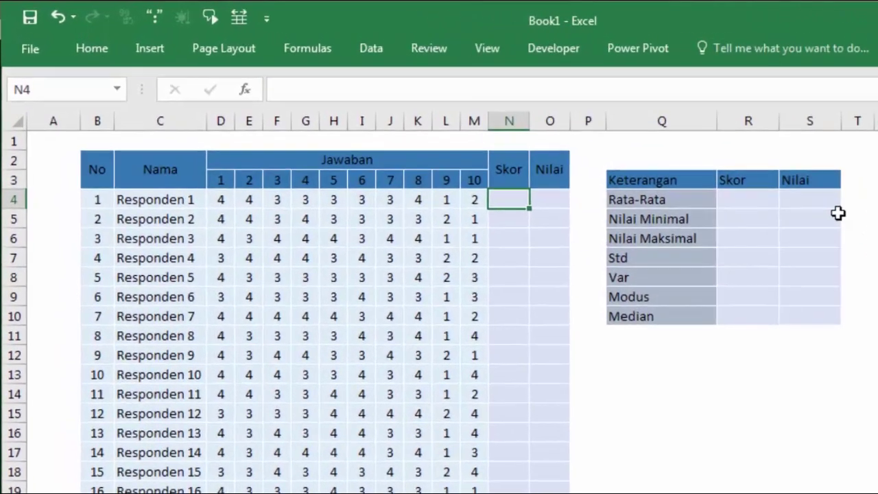
type("=sum")
key("Tab")
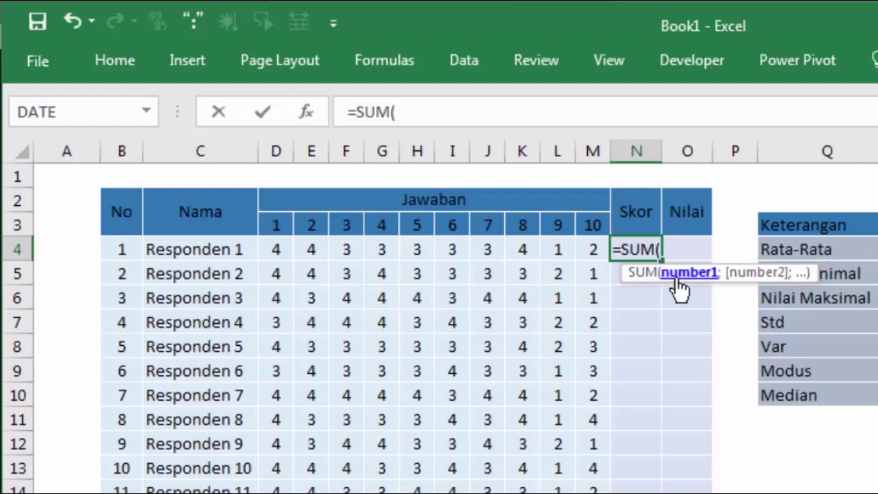
left_click_drag(276, 250, 584, 249)
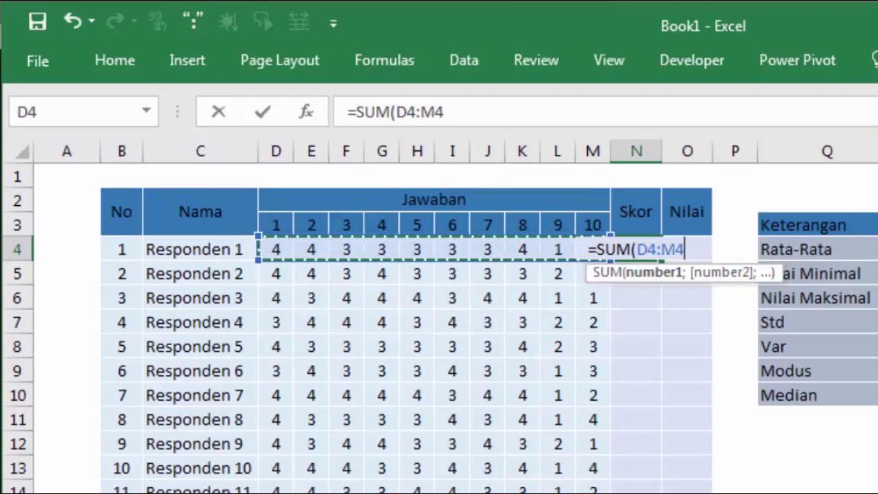
key("Return")
left_click(647, 251)
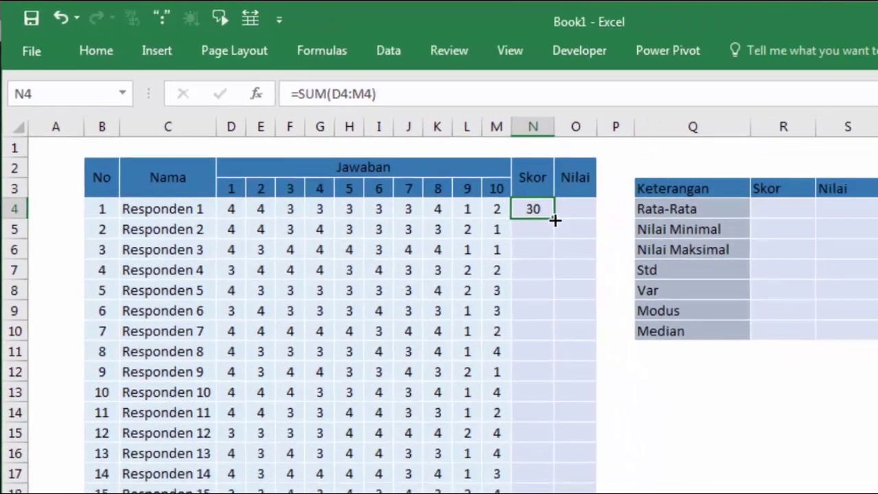
double_click(554, 218)
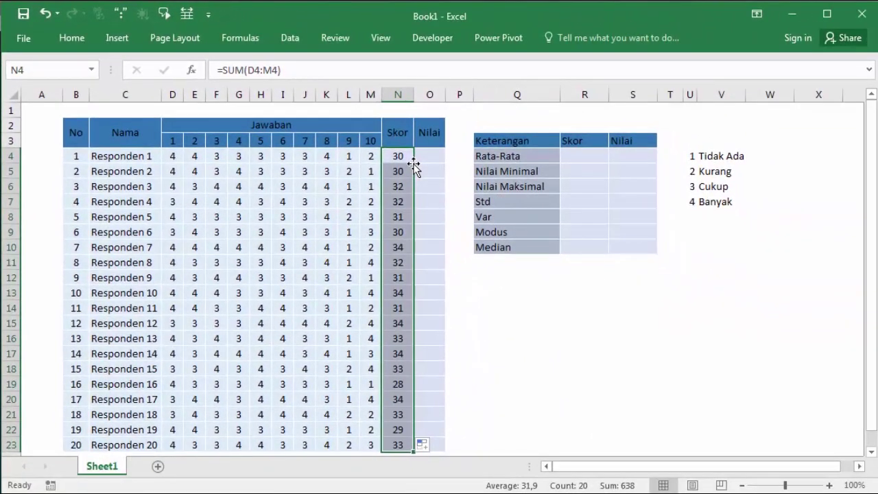
left_click(435, 170)
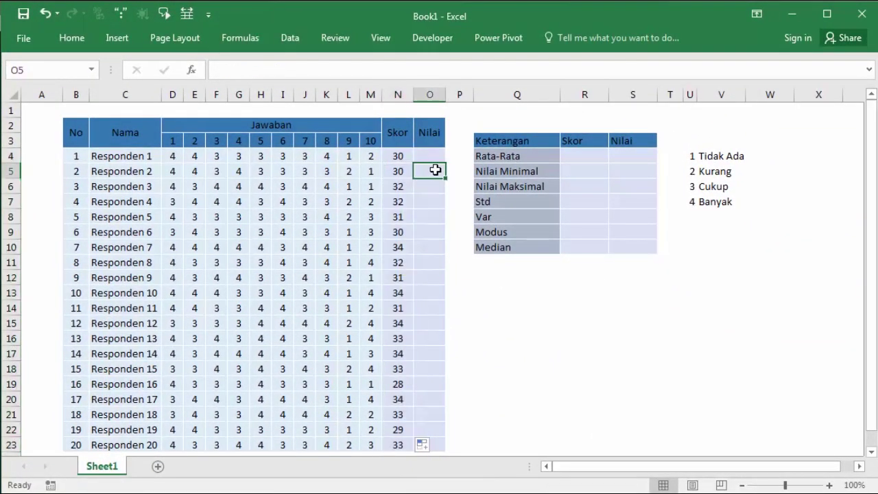
left_click(404, 158)
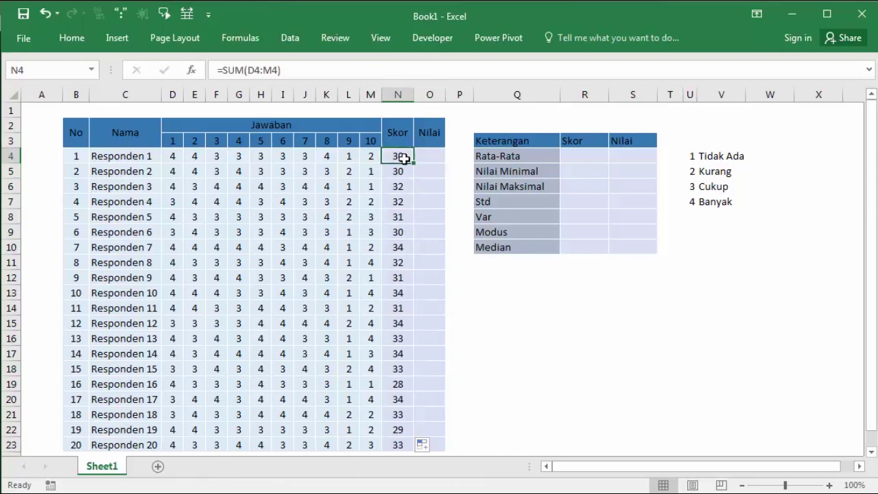
left_click(402, 171)
left_click(407, 186)
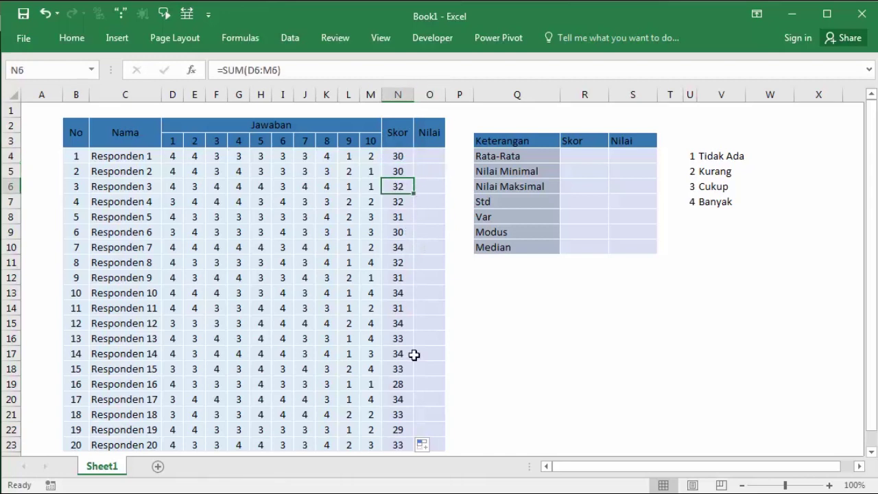
left_click(401, 442)
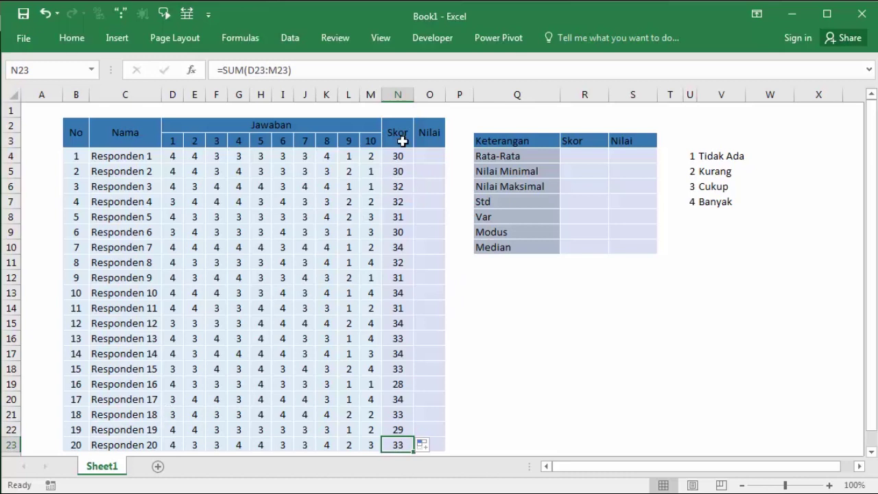
left_click(182, 176)
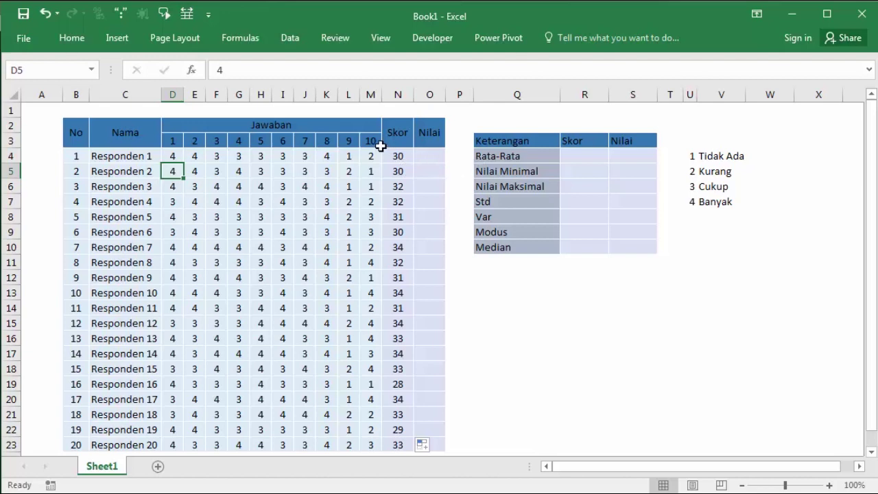
left_click(429, 134)
left_click(429, 156)
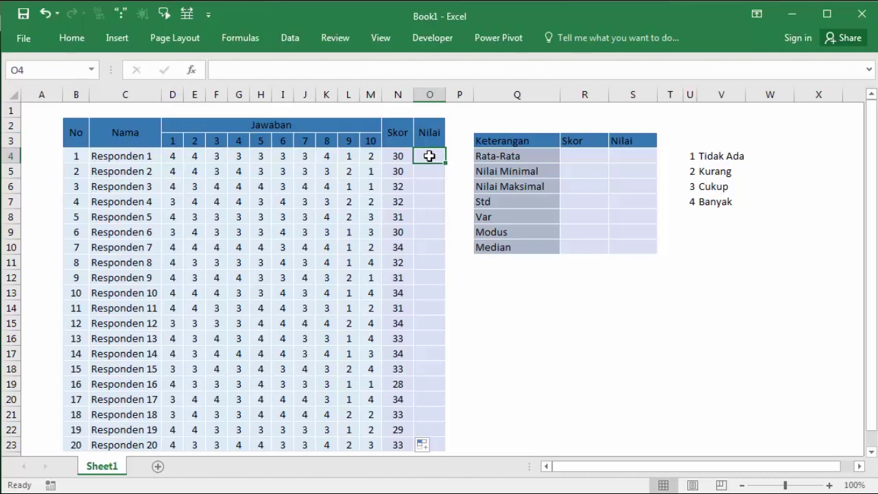
left_click(390, 156)
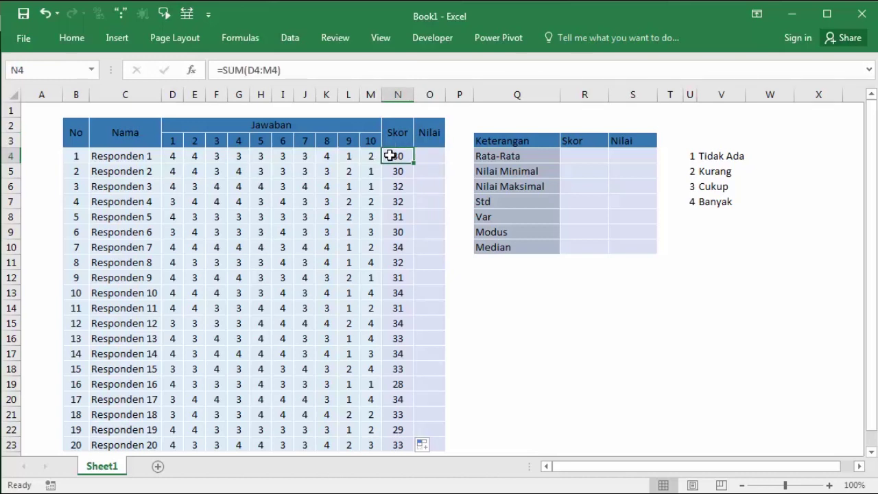
left_click(429, 155)
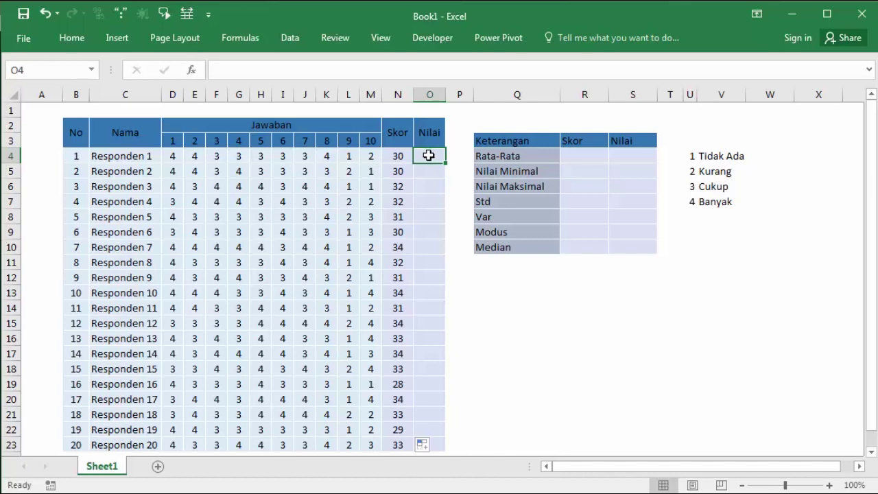
left_click_drag(170, 140, 378, 141)
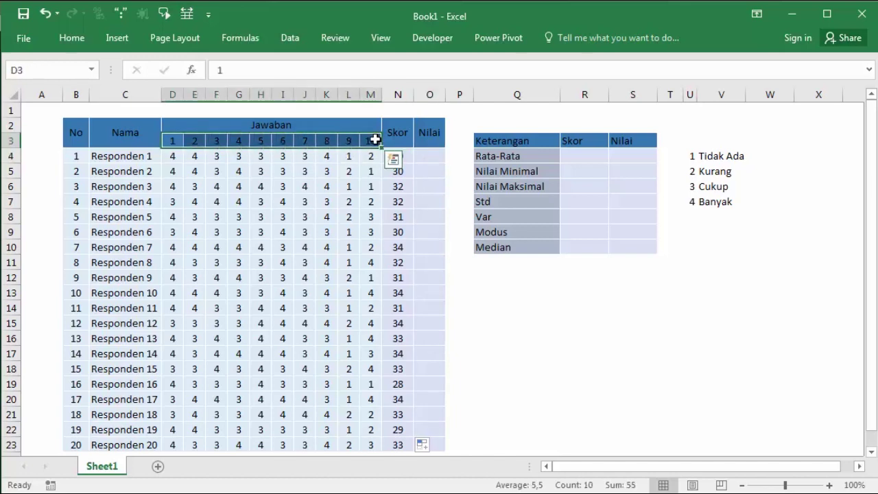
left_click(376, 140)
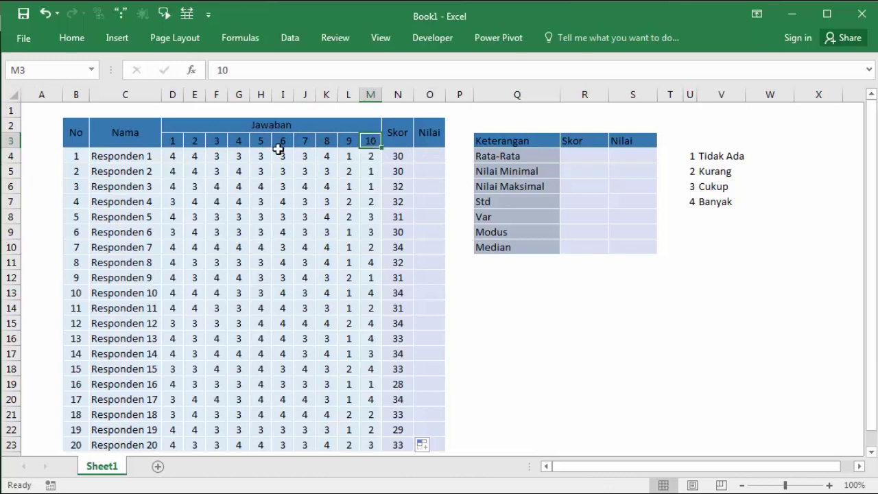
left_click(694, 204)
left_click_drag(171, 158, 366, 157)
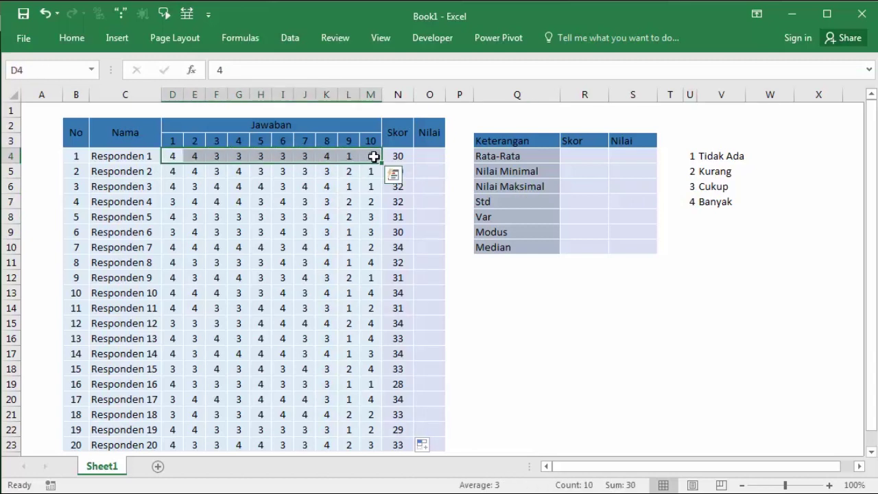
left_click(118, 156)
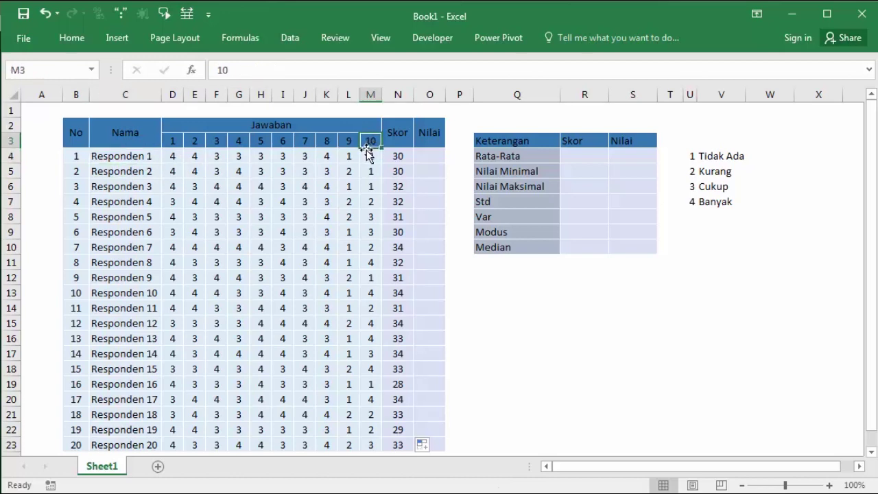
left_click(699, 203)
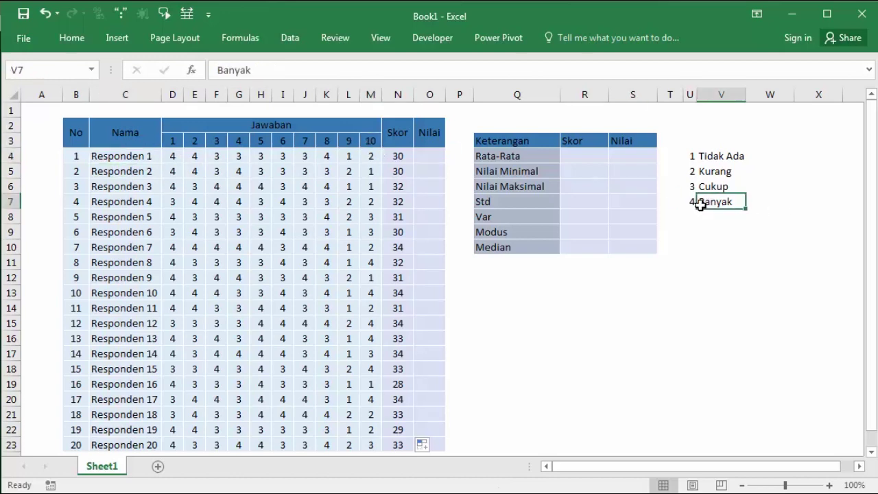
left_click(369, 141)
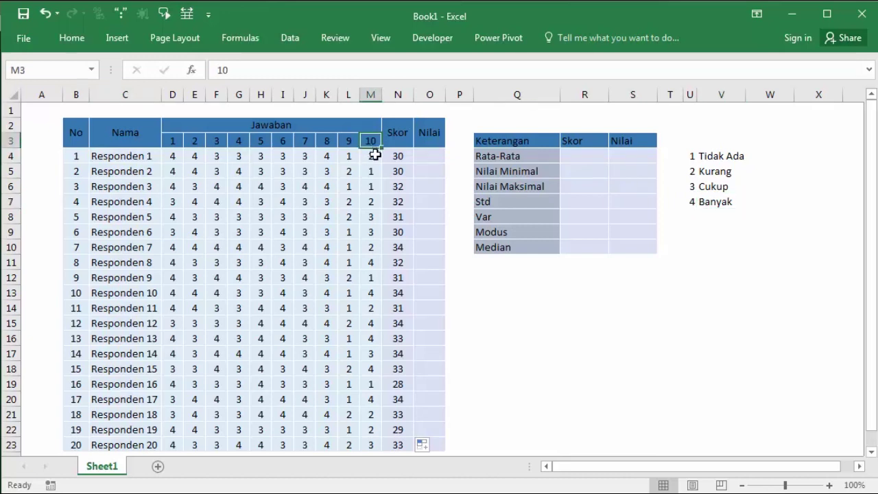
left_click(700, 199)
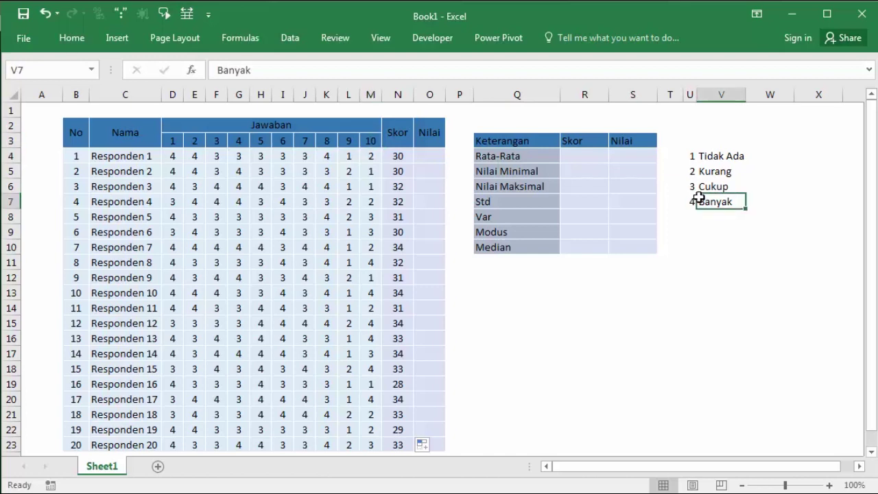
left_click(367, 138)
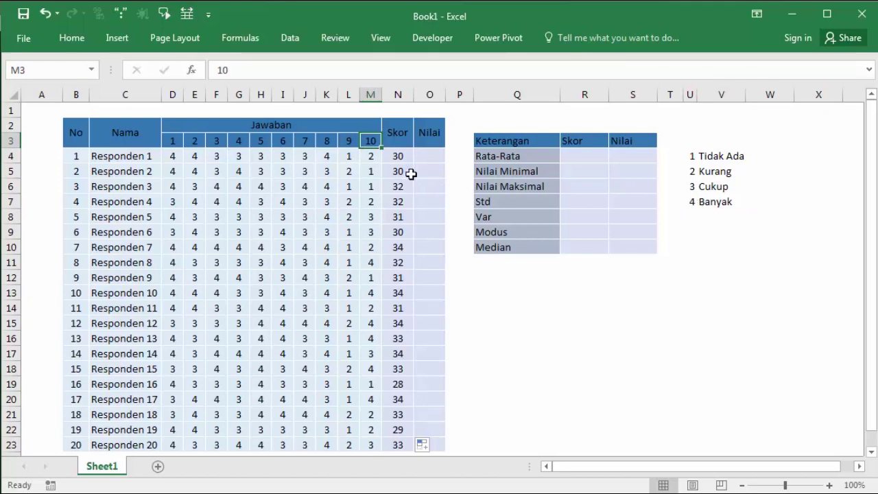
left_click(430, 156)
Step: Enter =(N4*100)/40 in O4 and fill it down to O23, giving Nilai values 70 to 85
type("=(")
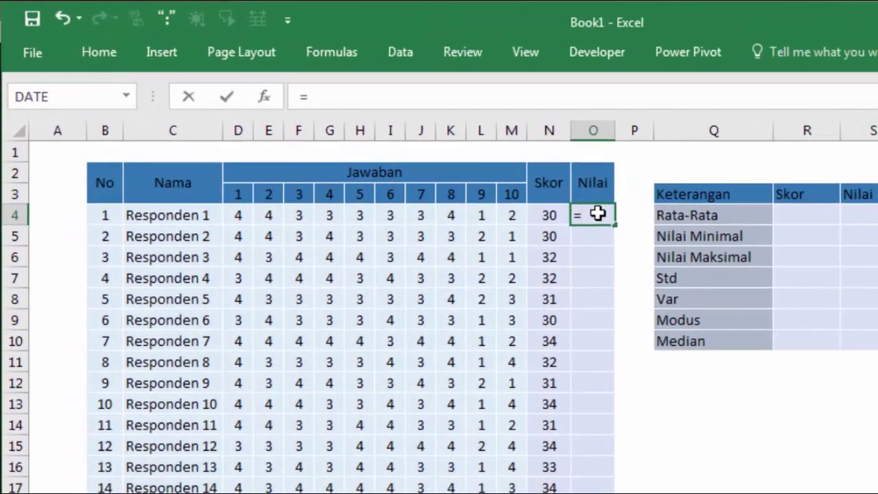
left_click(554, 206)
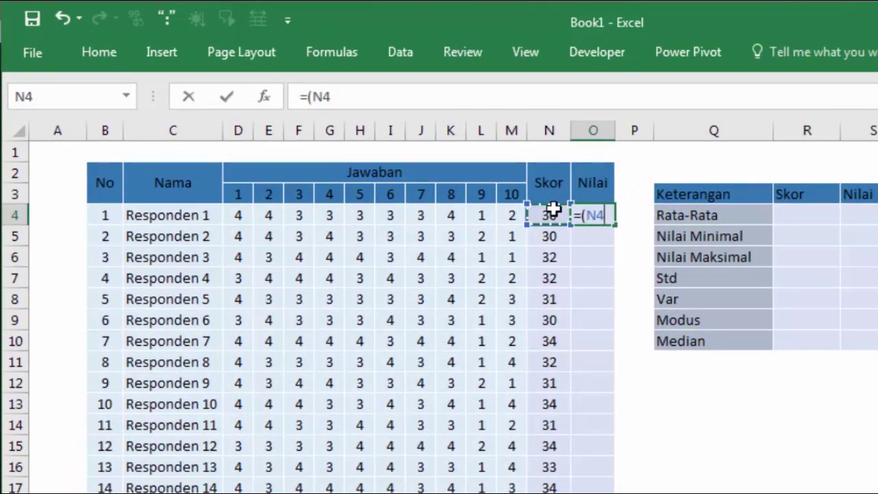
type("*")
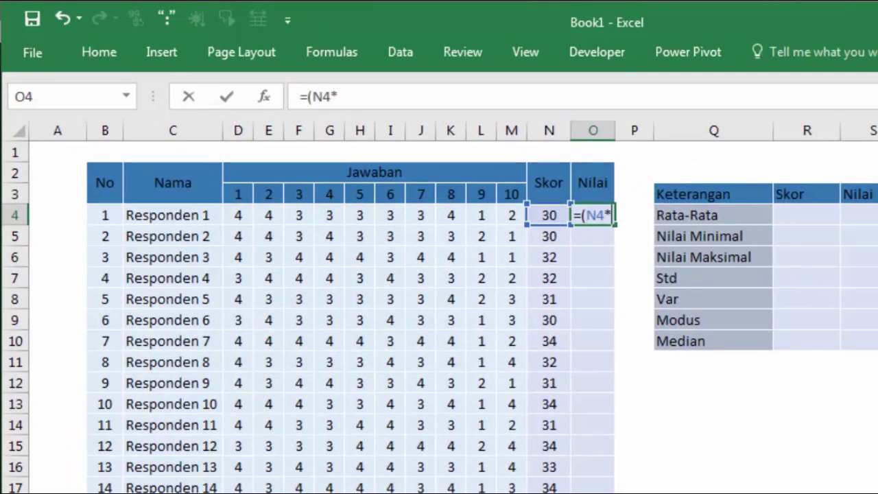
type("100)/")
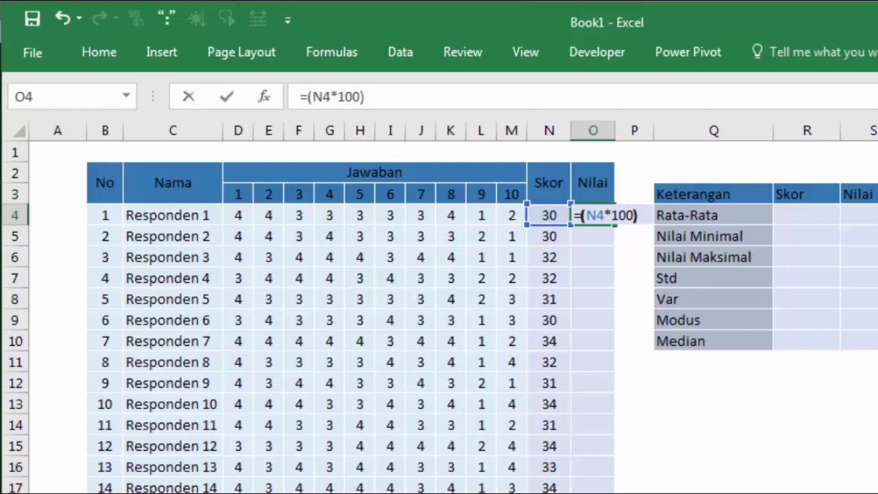
type("40")
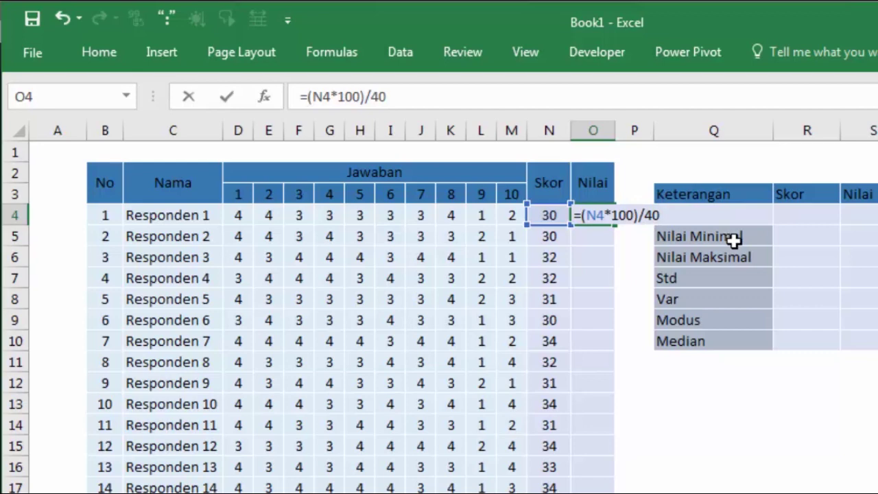
key("Return")
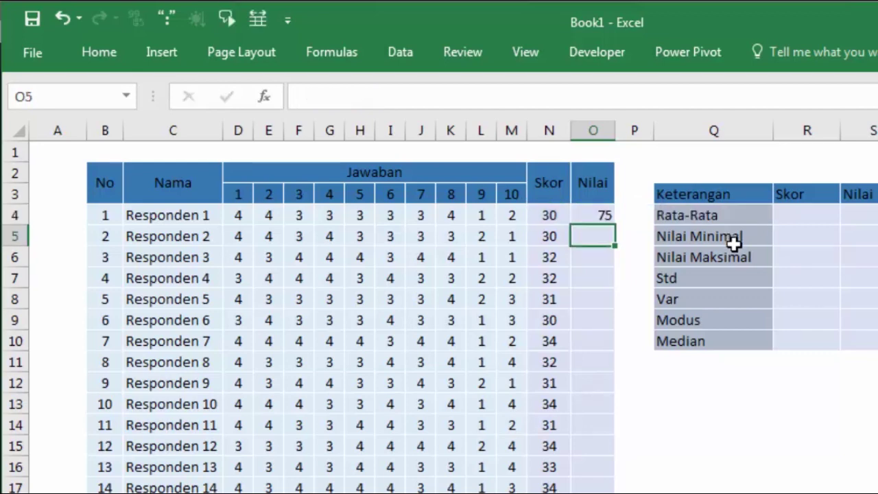
left_click(598, 212)
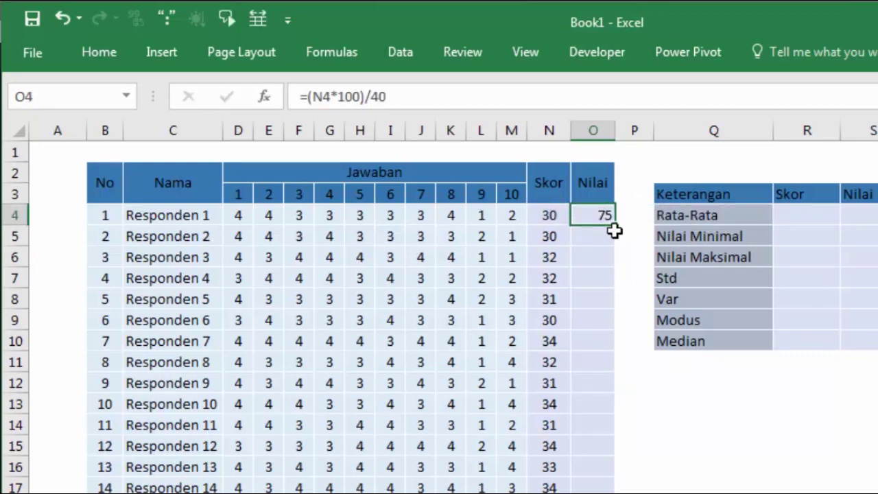
left_click(142, 216)
left_click(578, 215)
double_click(611, 224)
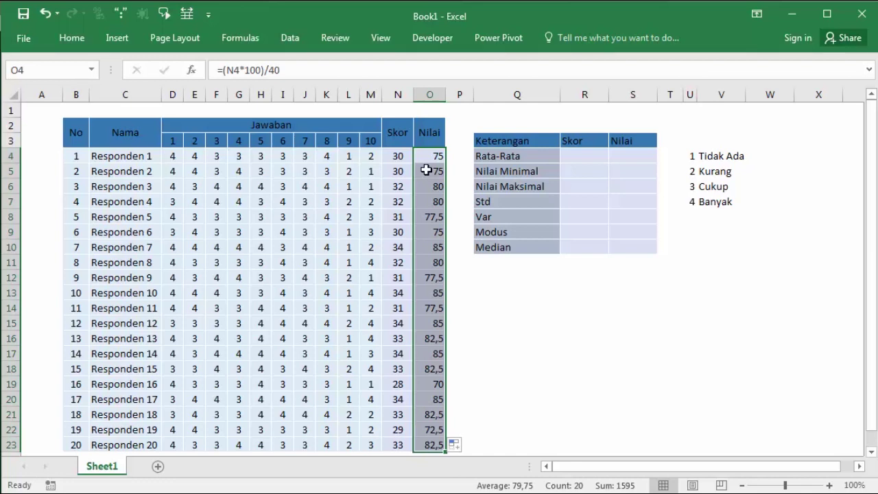
left_click(488, 268)
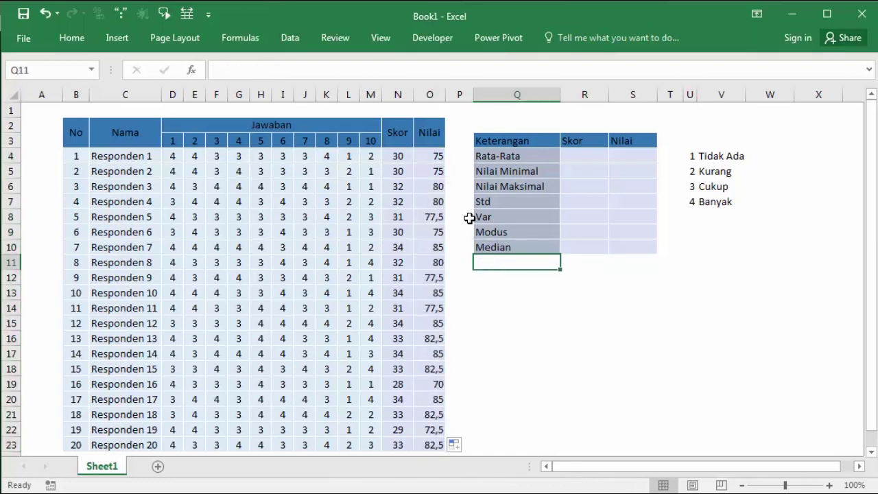
left_click(511, 140)
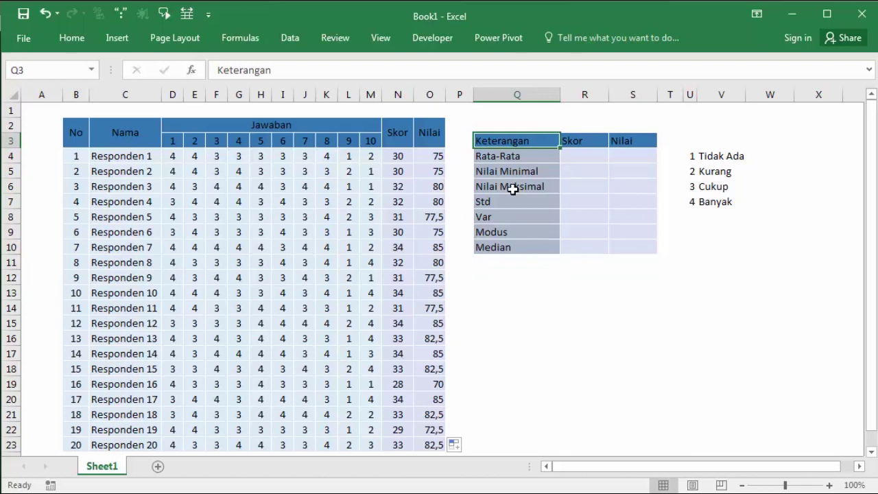
left_click(511, 156)
left_click(528, 171)
left_click(533, 184)
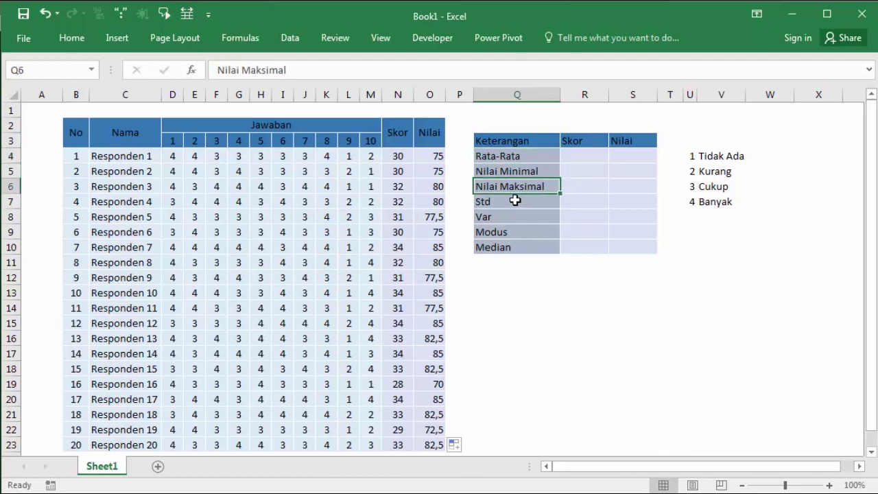
left_click(515, 200)
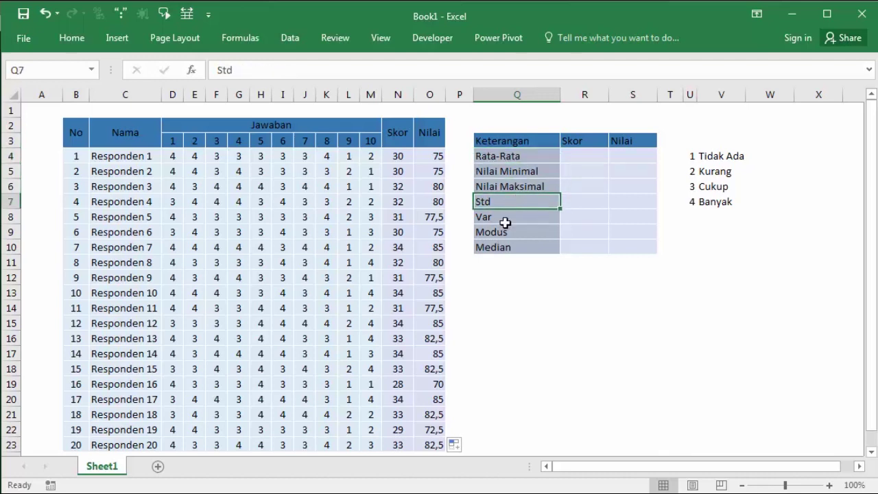
left_click(506, 218)
left_click(511, 235)
left_click(516, 248)
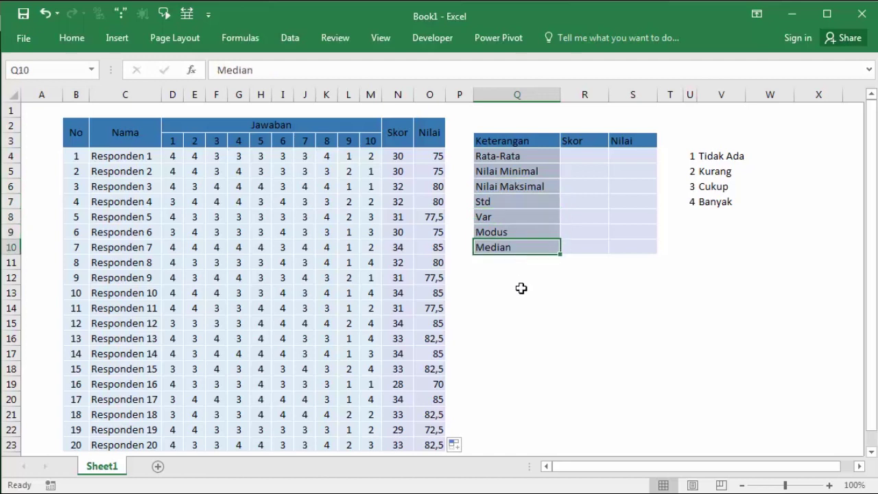
left_click(535, 305)
left_click(509, 157)
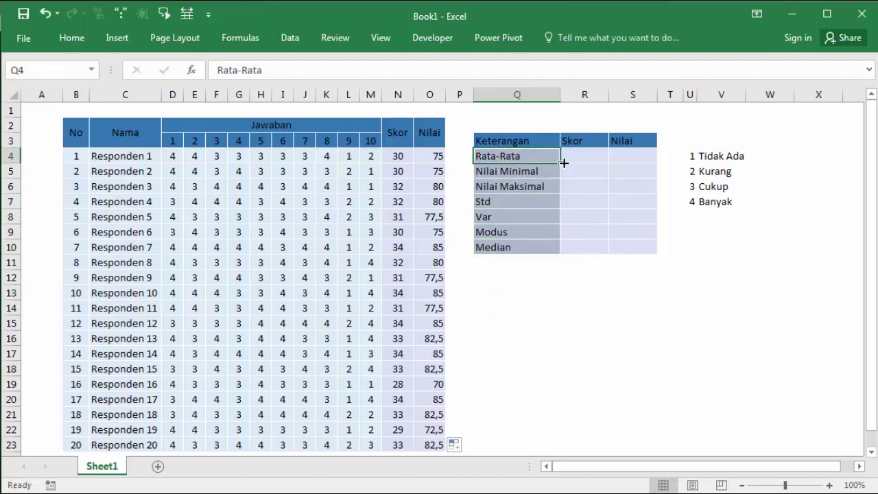
Step: Enter =AVERAGE(N4:N23) as the Rata-Rata for Skor, giving 31,9
left_click(582, 159)
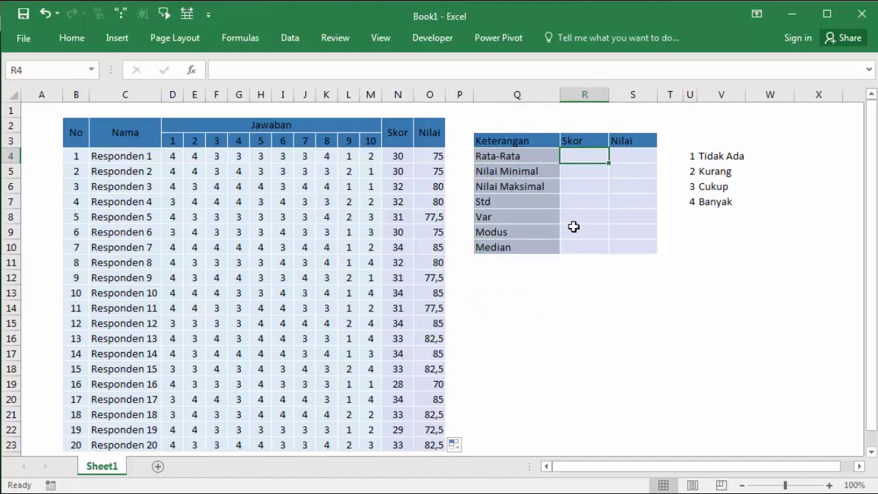
type("=")
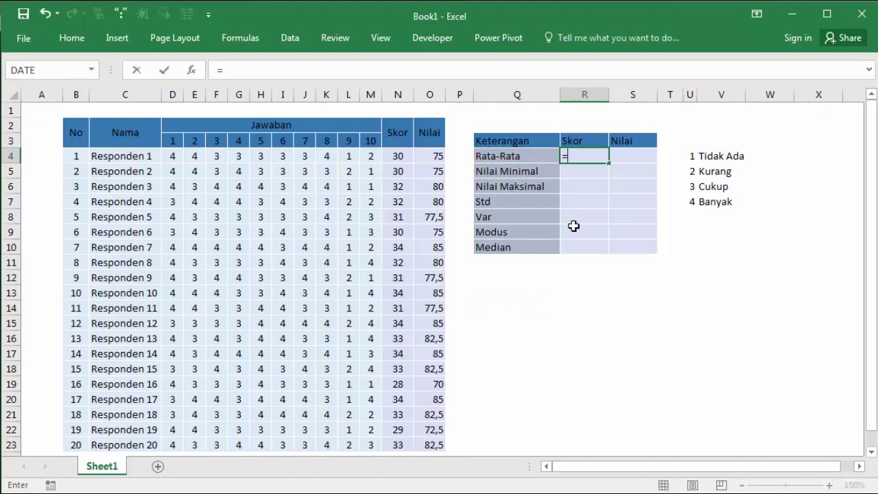
type("aver")
key("Tab")
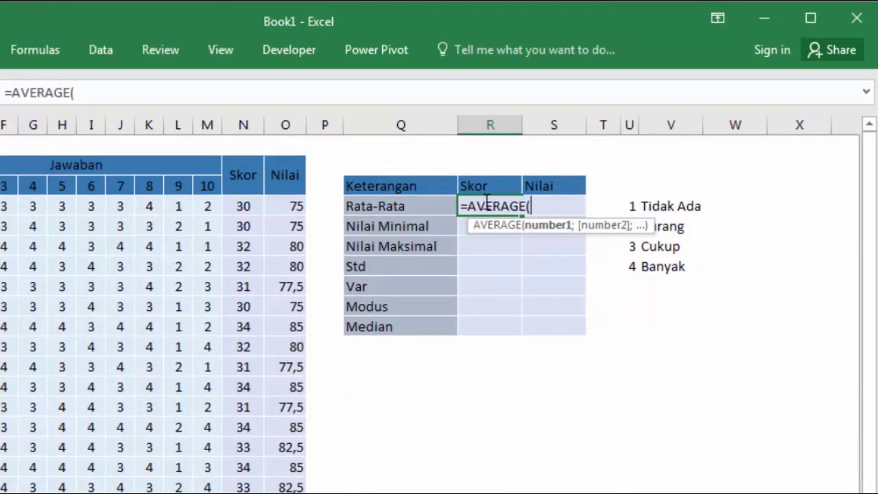
left_click_drag(243, 206, 243, 488)
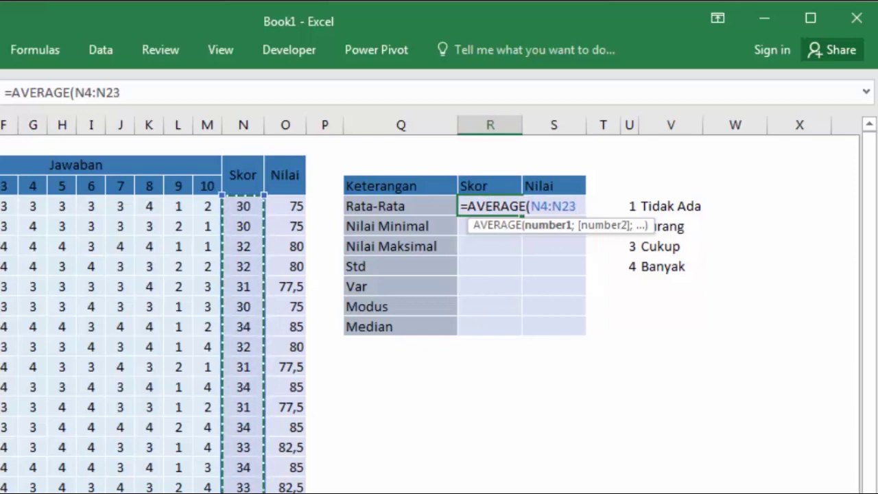
key("Return")
left_click(486, 205)
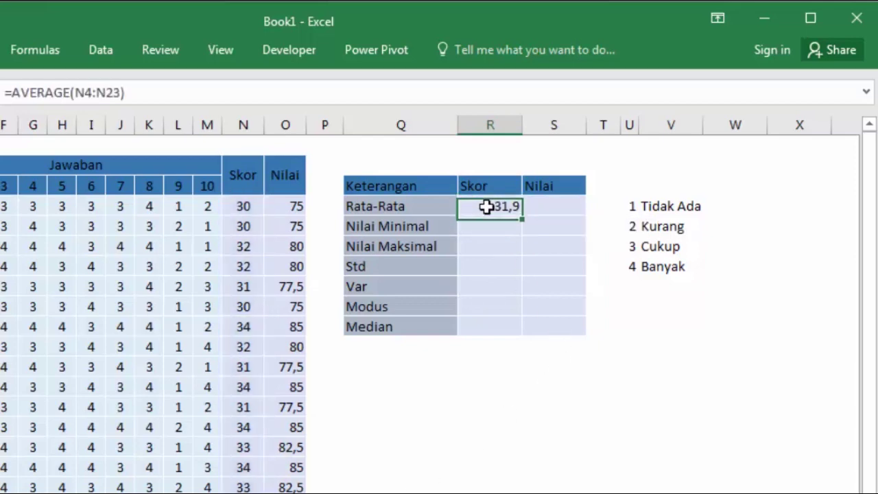
Step: Enter =AVERAGE(O4:O23) as the Rata-Rata for Nilai, giving 79,75
left_click(541, 206)
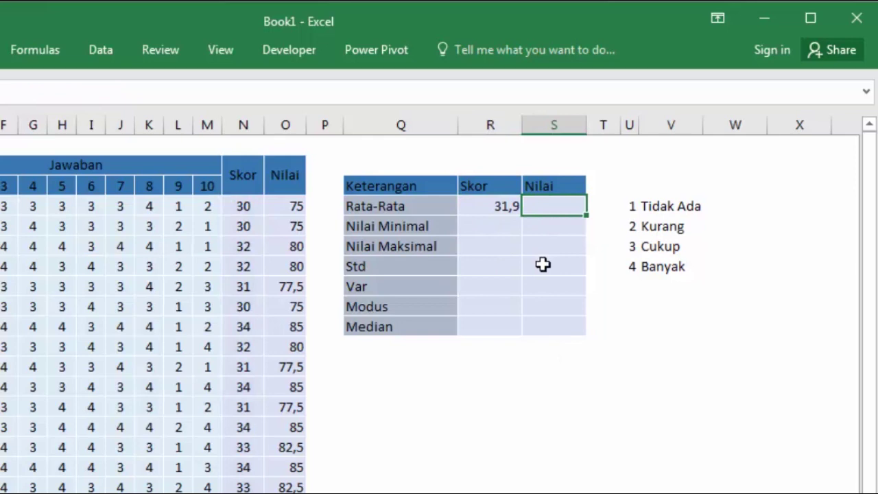
type("=av")
key("Tab")
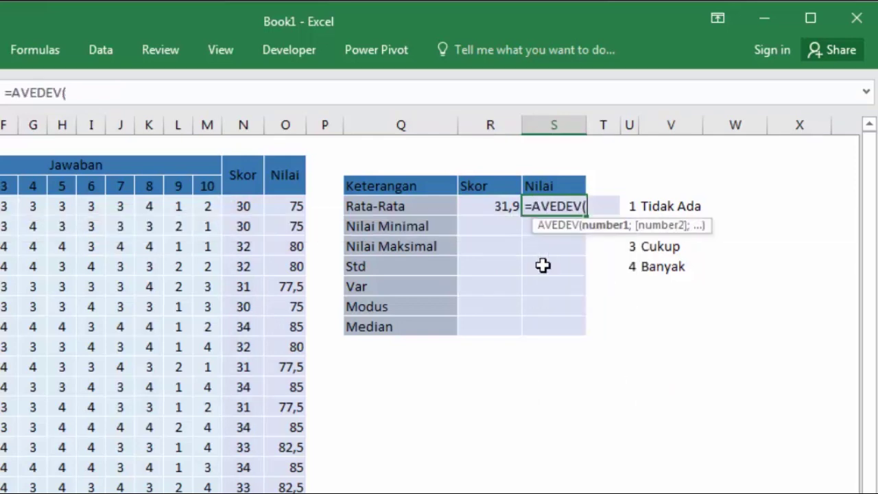
key("BackSpace")
key("BackSpace")
key("BackSpace")
key("BackSpace")
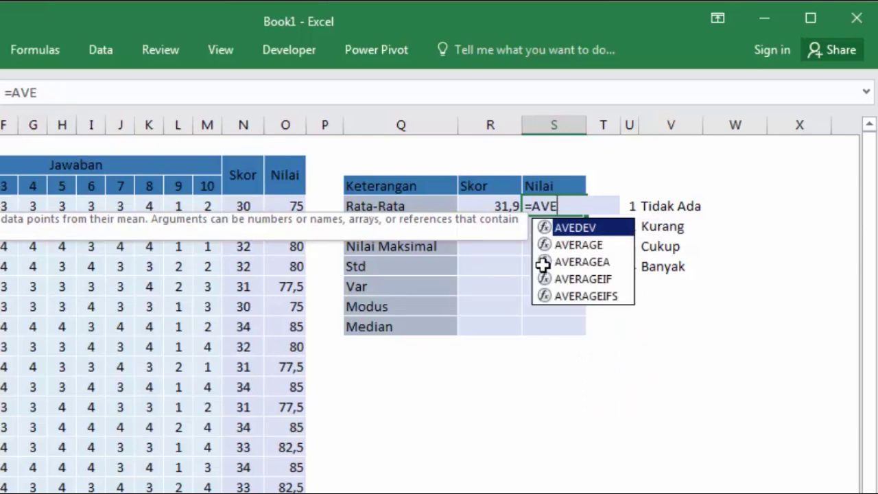
key("Down")
key("Tab")
left_click_drag(284, 209, 284, 493)
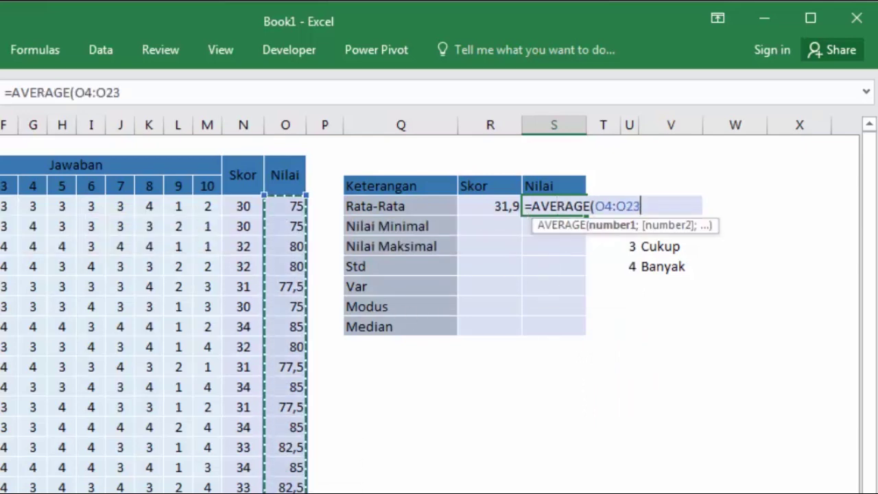
key("Return")
left_click(574, 205)
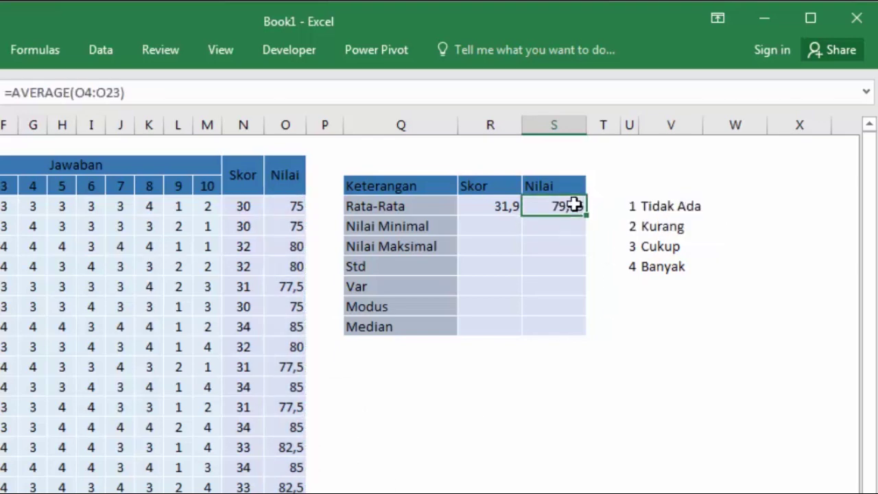
left_click(487, 209)
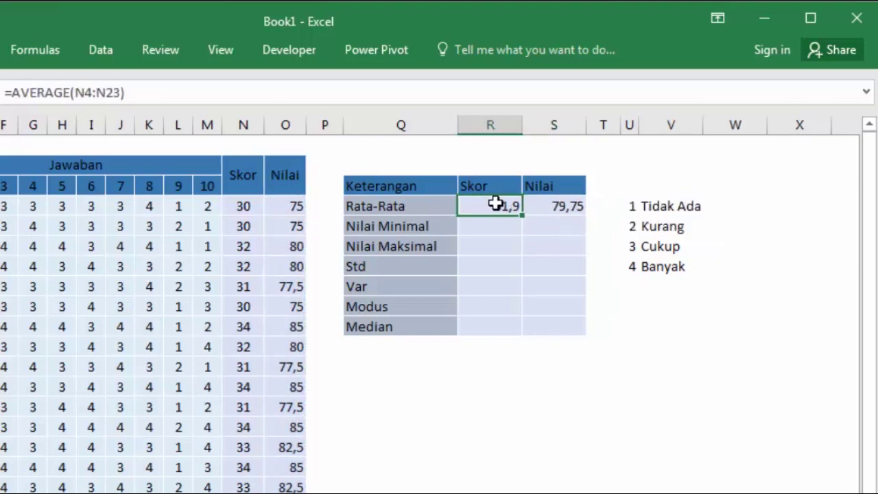
left_click(564, 205)
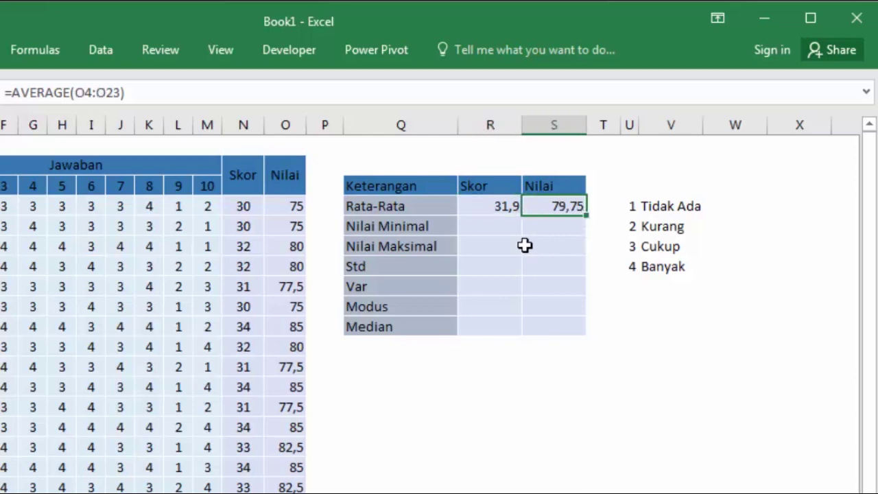
left_click(376, 226)
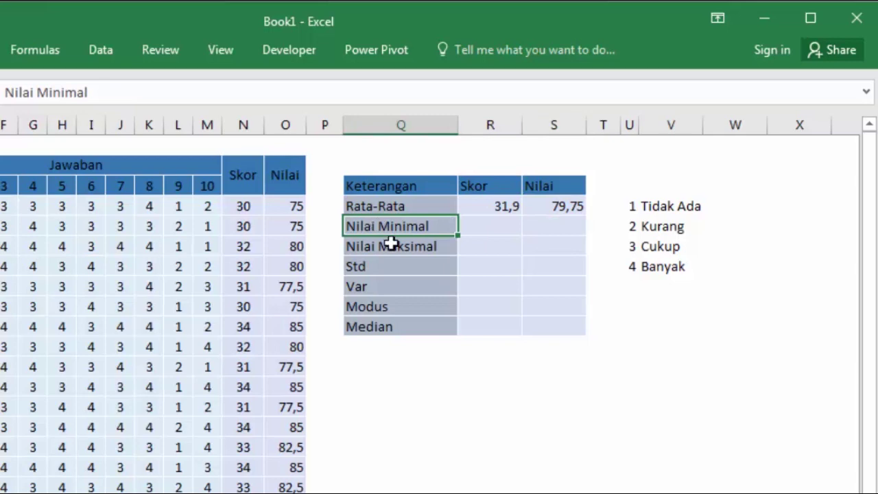
Step: Enter =MIN(N4:N23) as the Nilai Minimal for Skor, giving 28
left_click(470, 227)
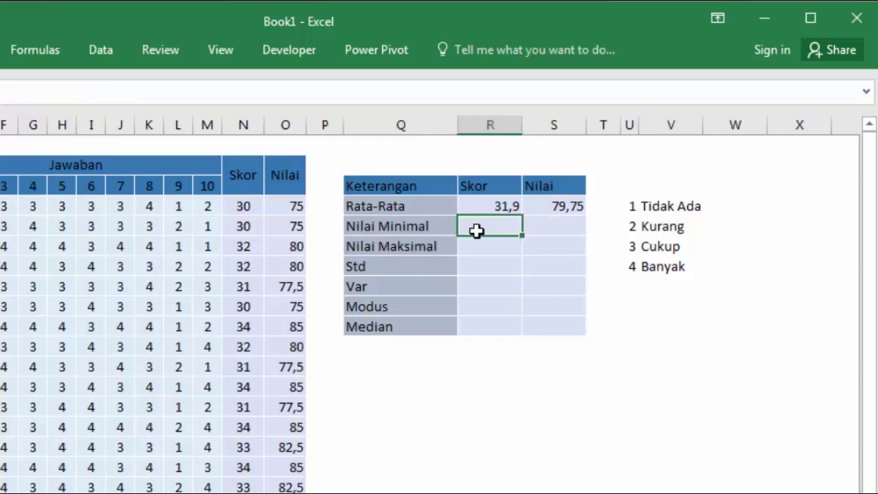
type("=min")
key("Tab")
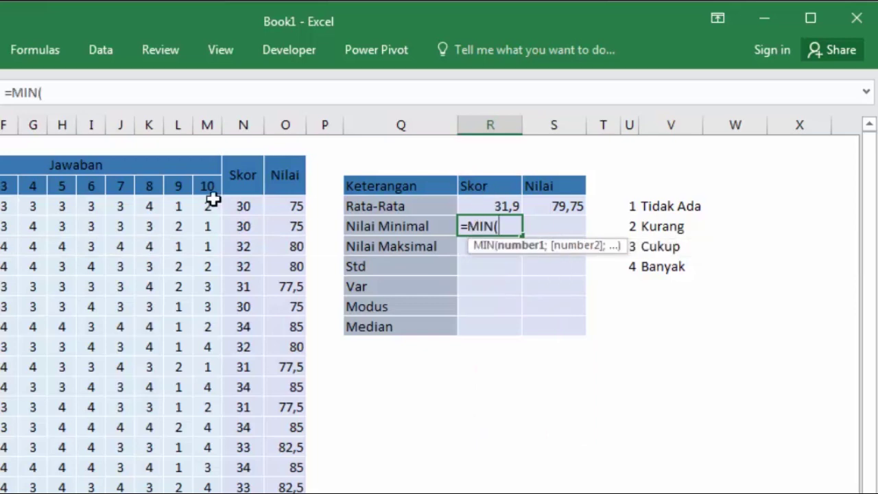
left_click_drag(240, 204, 243, 490)
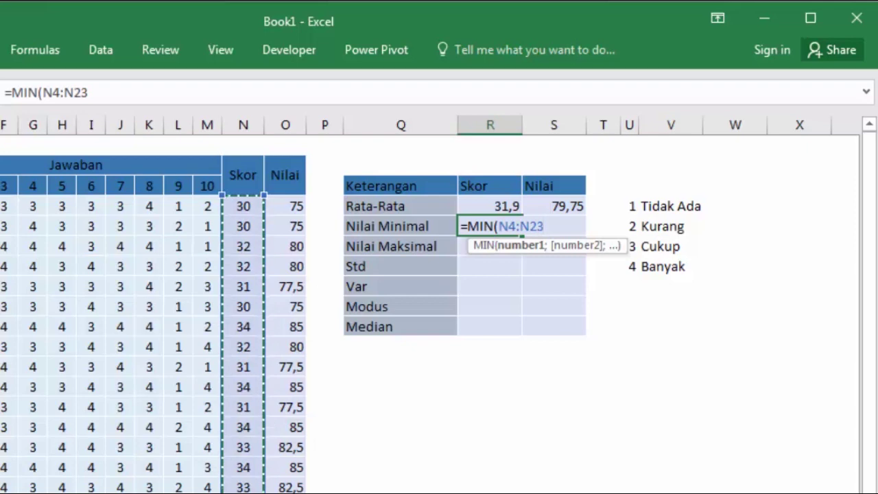
key("Return")
left_click(497, 230)
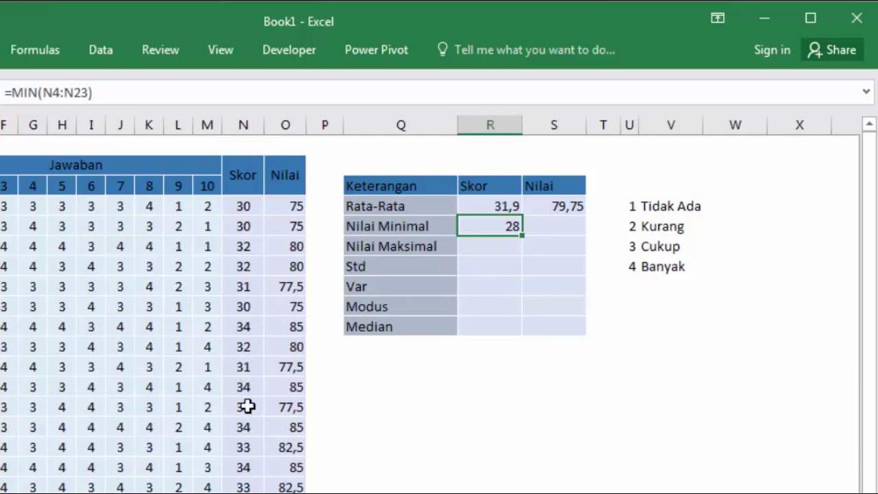
left_click(245, 490)
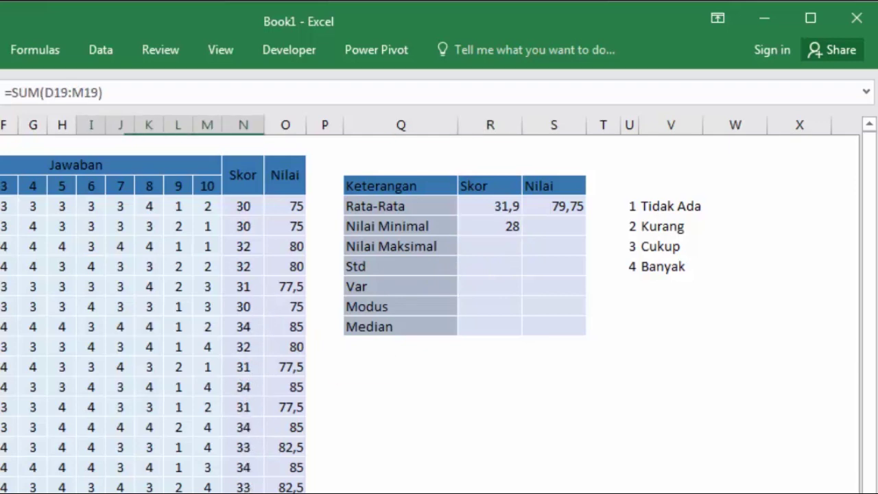
left_click_drag(246, 488, 4, 488)
Step: Enter =MIN(O4:O23) as the Nilai Minimal for Nilai, giving 70
left_click(557, 227)
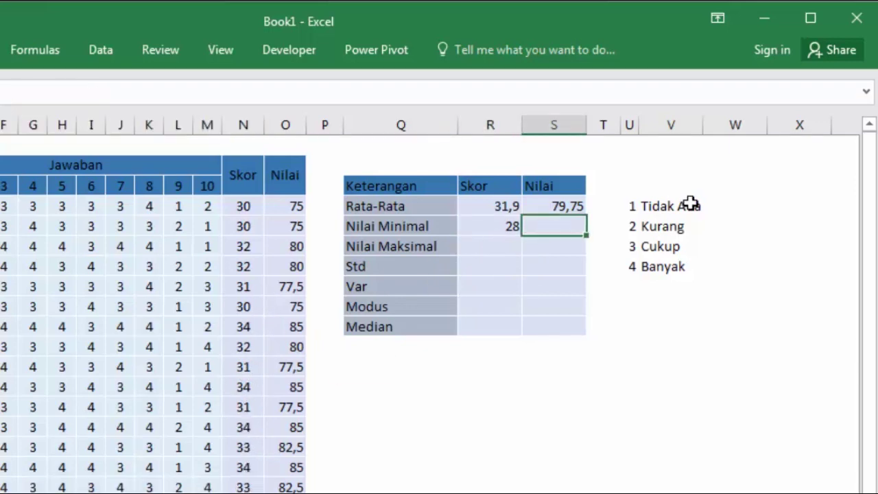
type("=min")
key("Tab")
left_click_drag(296, 208, 295, 491)
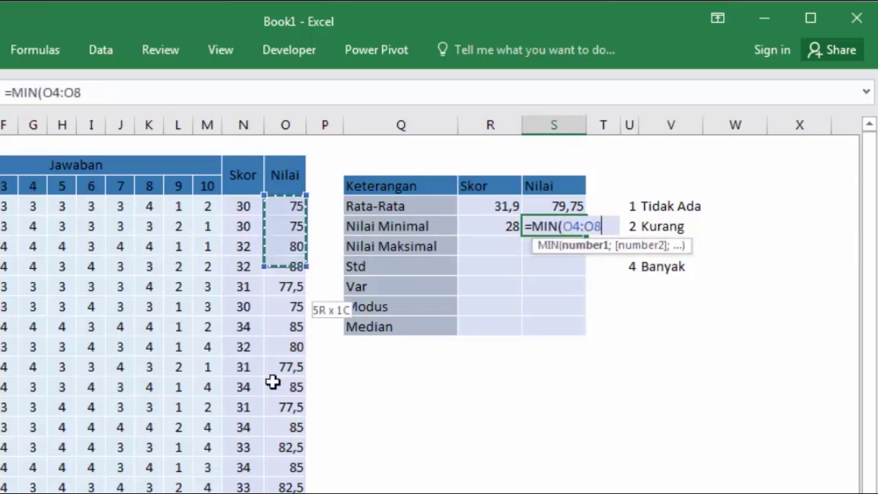
key("Return")
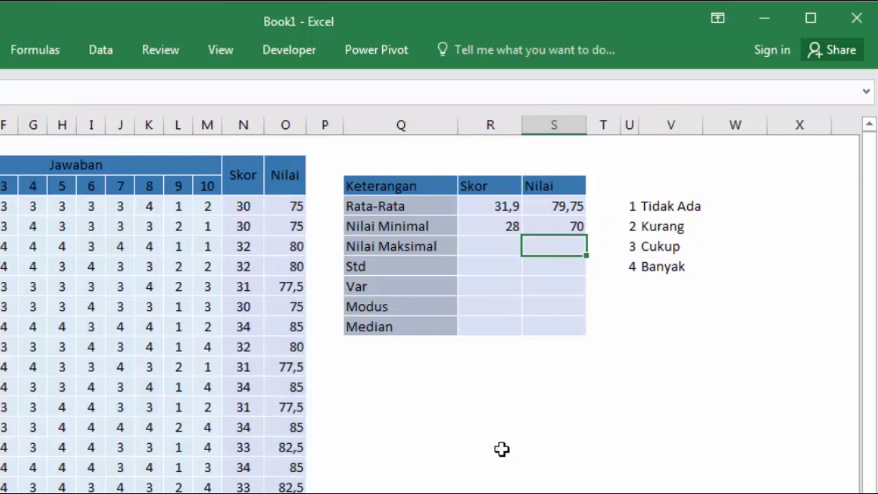
left_click(575, 226)
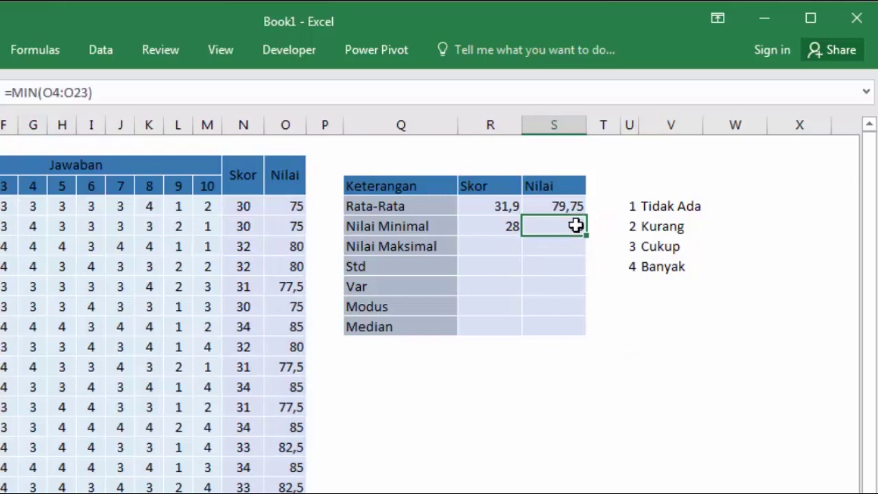
left_click(492, 225)
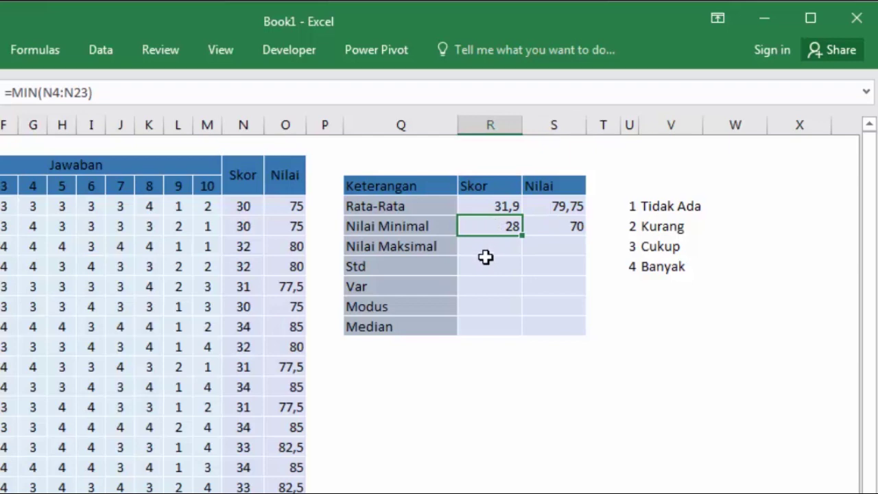
left_click(402, 248)
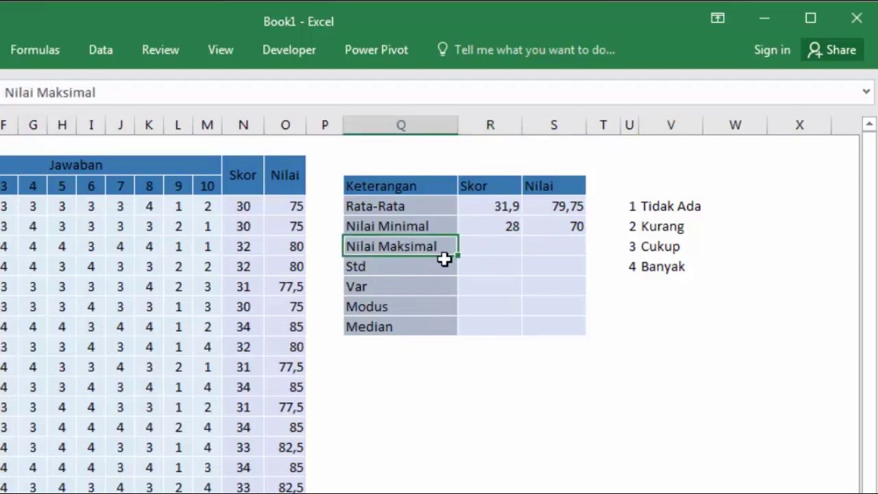
Step: Enter =MAX(N4:N23) as the Nilai Maksimal for Skor, giving 34
left_click(500, 246)
type("=ma")
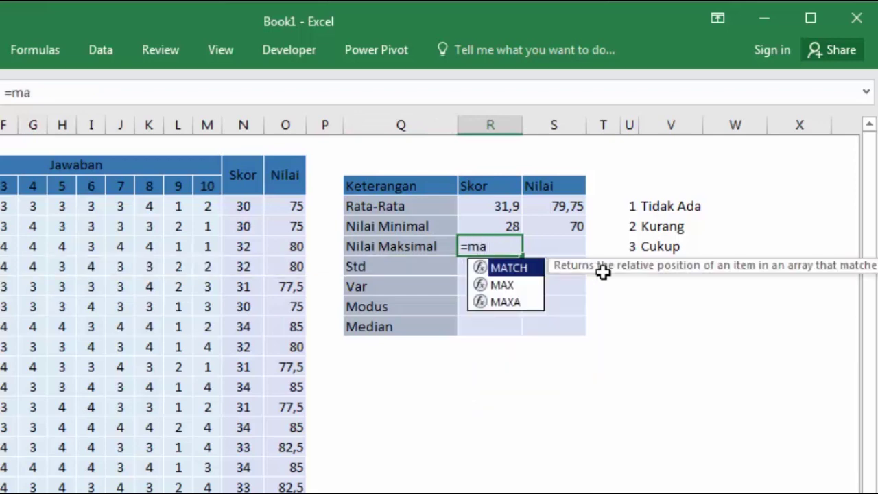
key("Down")
key("Tab")
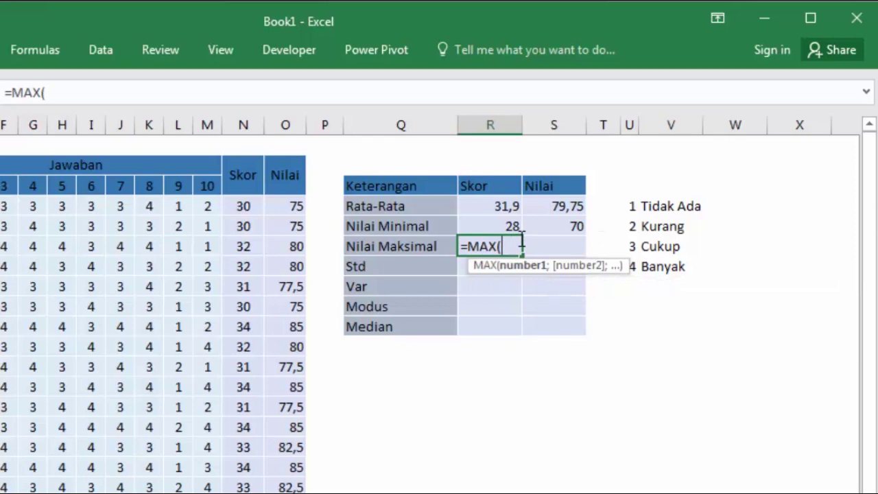
left_click_drag(235, 206, 240, 493)
key("Return")
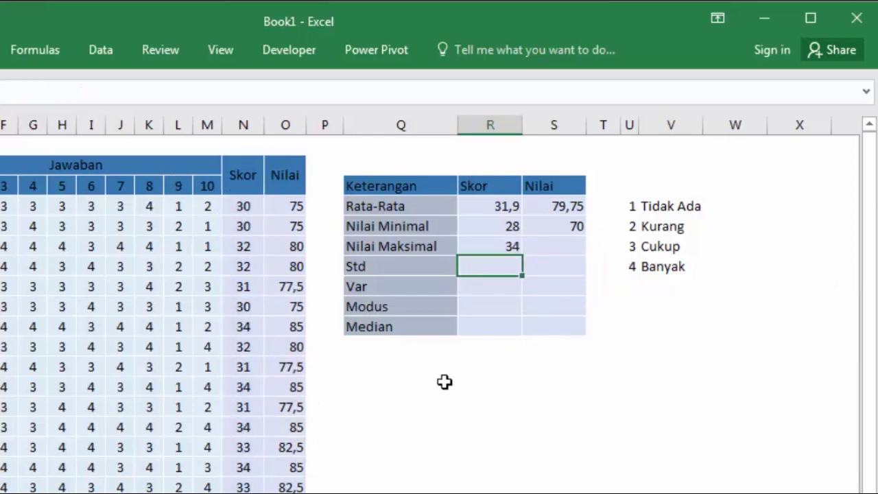
Step: Enter =MAX(O4:O23) as the Nilai Maksimal for Nilai, giving 85
left_click(568, 247)
type("=")
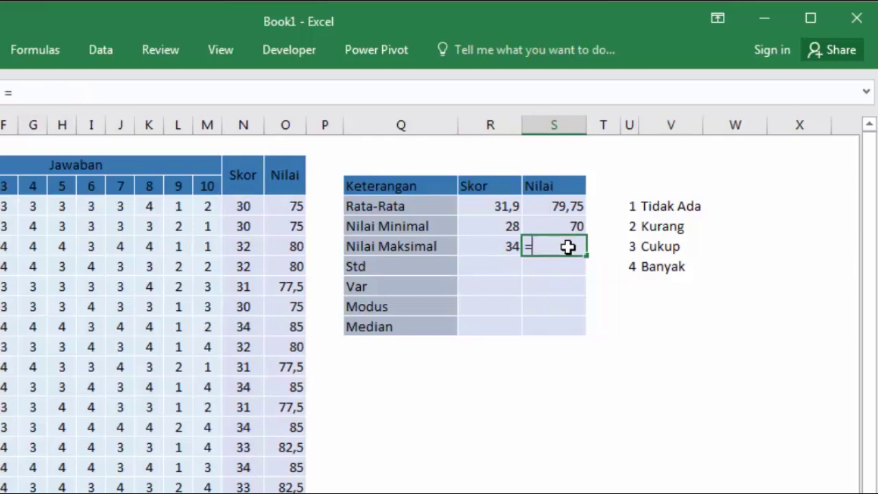
type("max")
key("Tab")
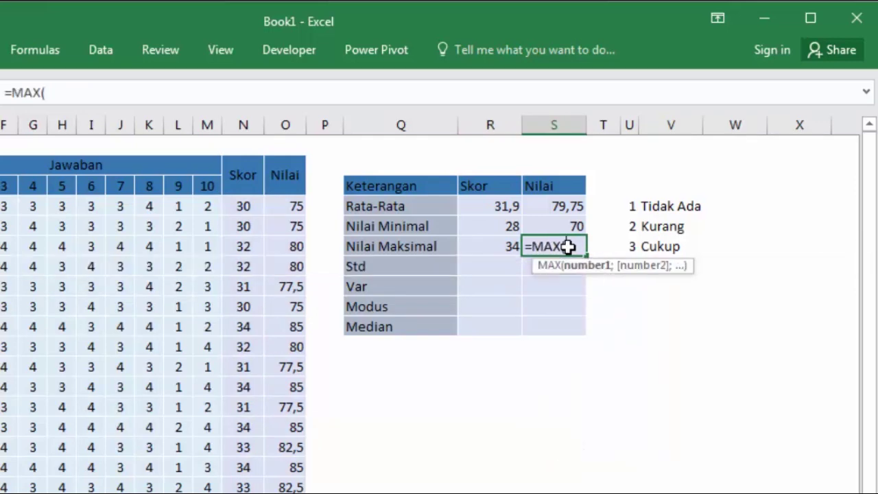
left_click_drag(294, 206, 285, 493)
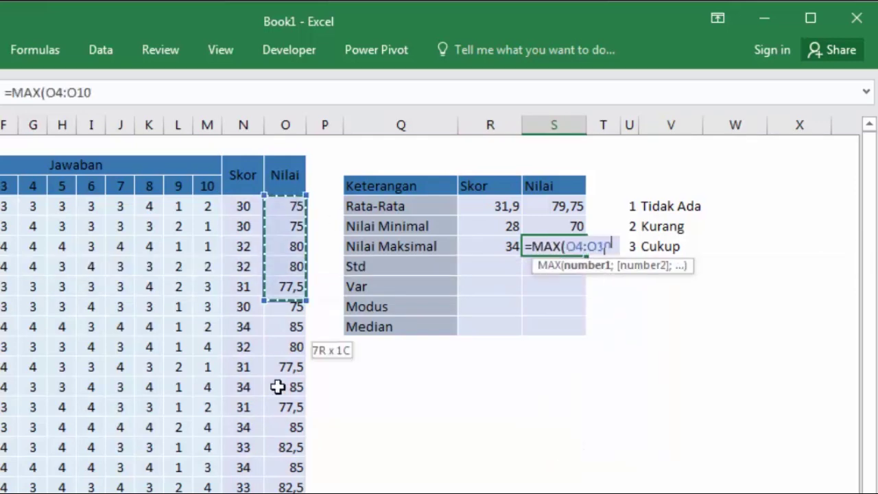
key("Return")
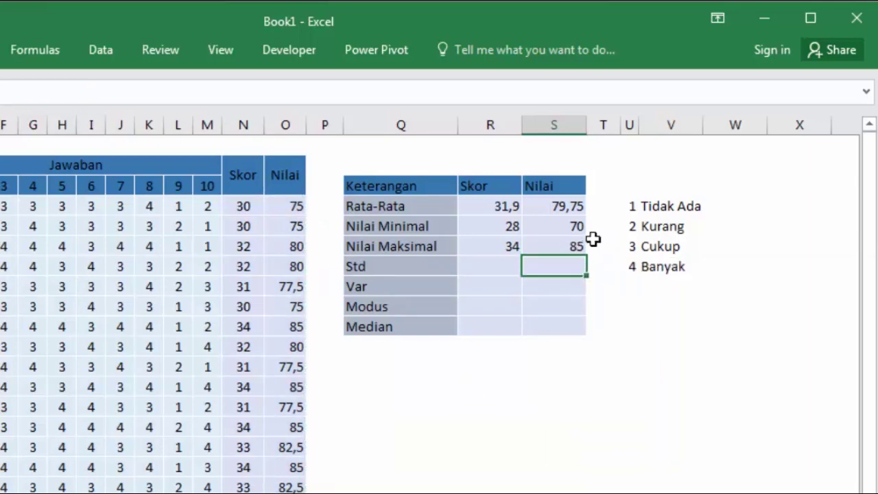
left_click(566, 247)
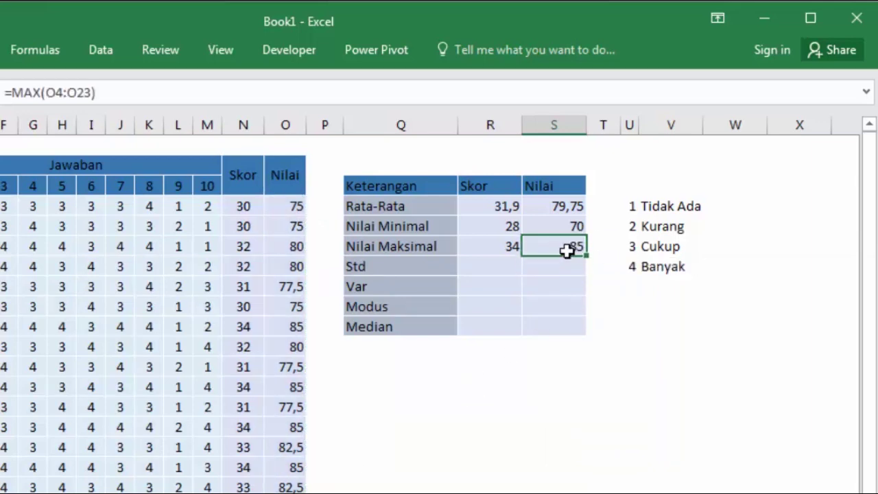
left_click(500, 245)
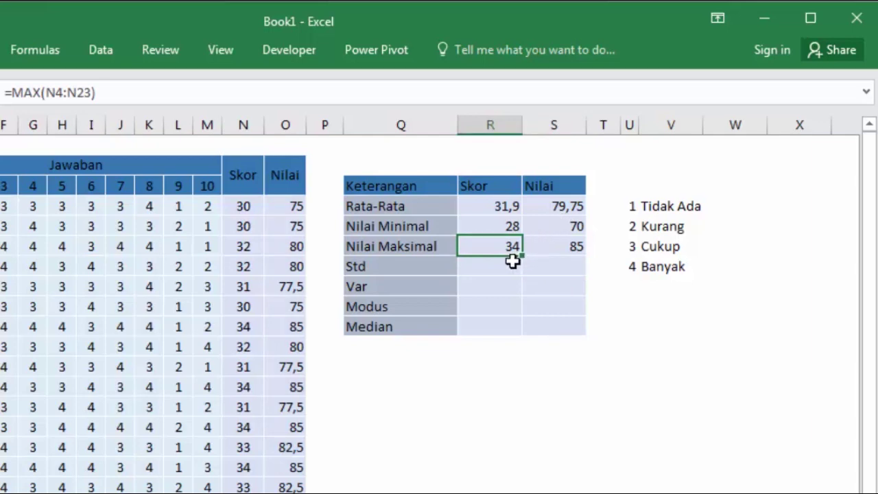
left_click(557, 247)
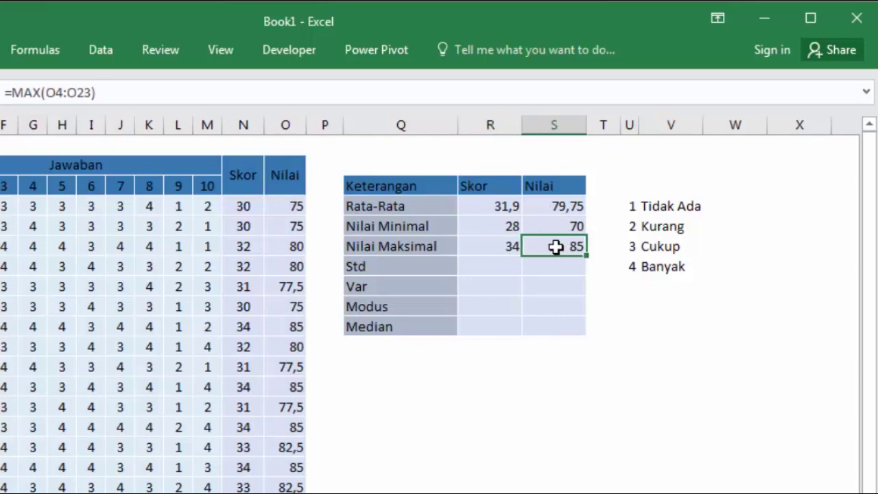
left_click(364, 267)
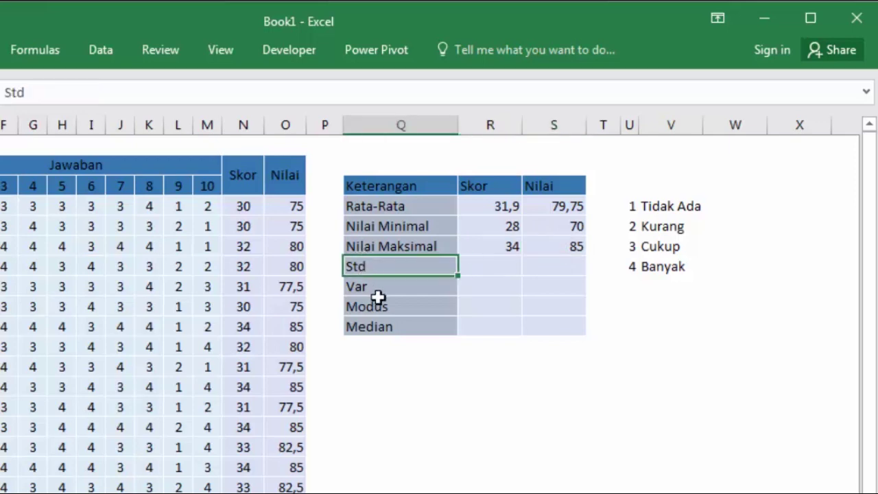
Step: Enter a STDEV.S formula over the Skor column in the Std row
left_click(488, 268)
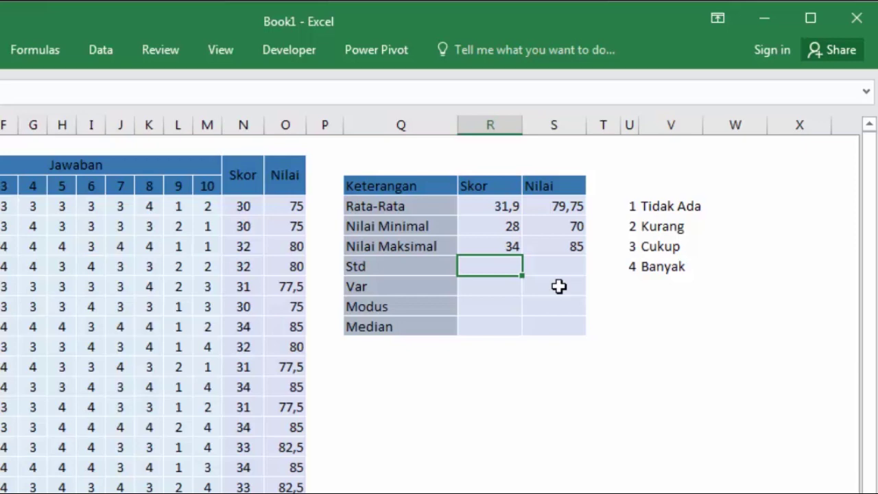
type("=std")
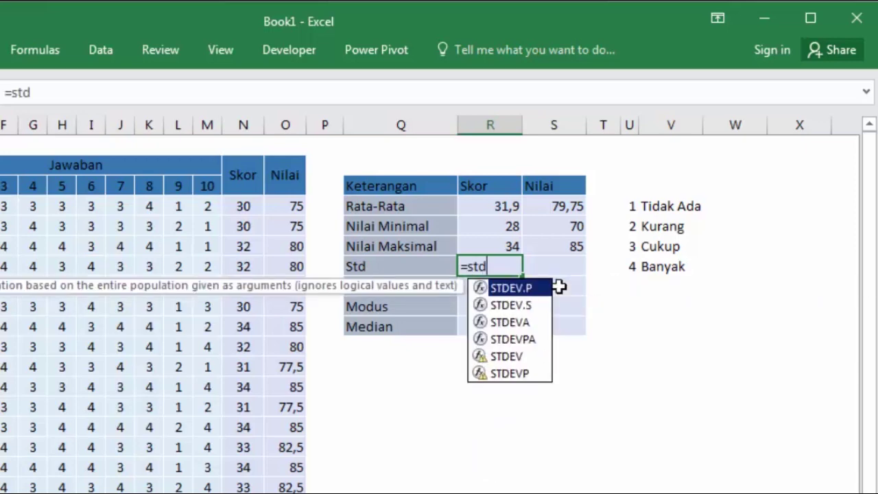
key("Down")
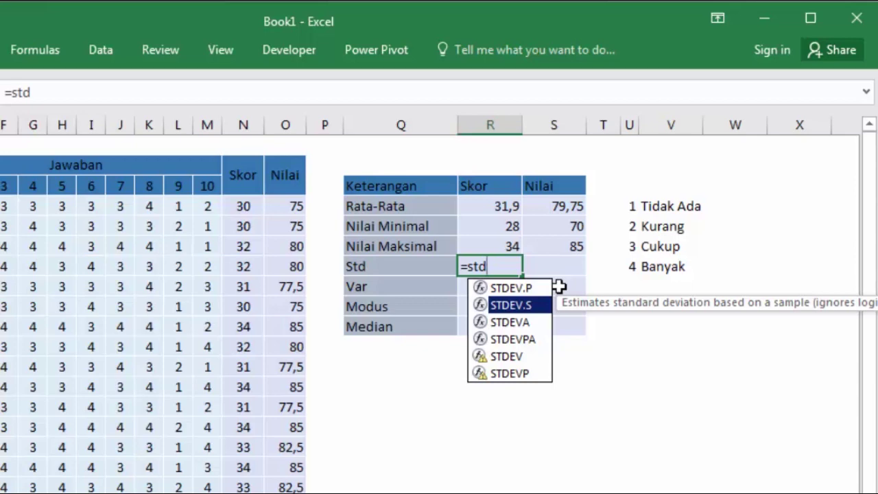
type("d")
key("BackSpace")
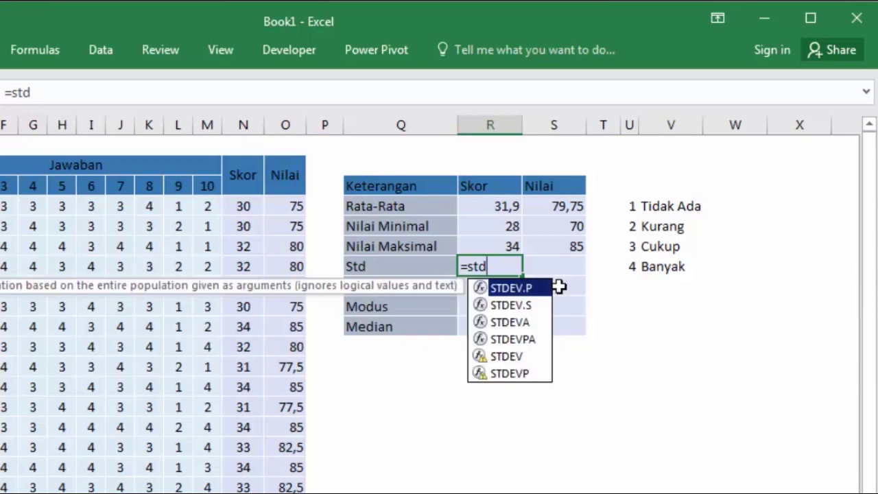
key("Down")
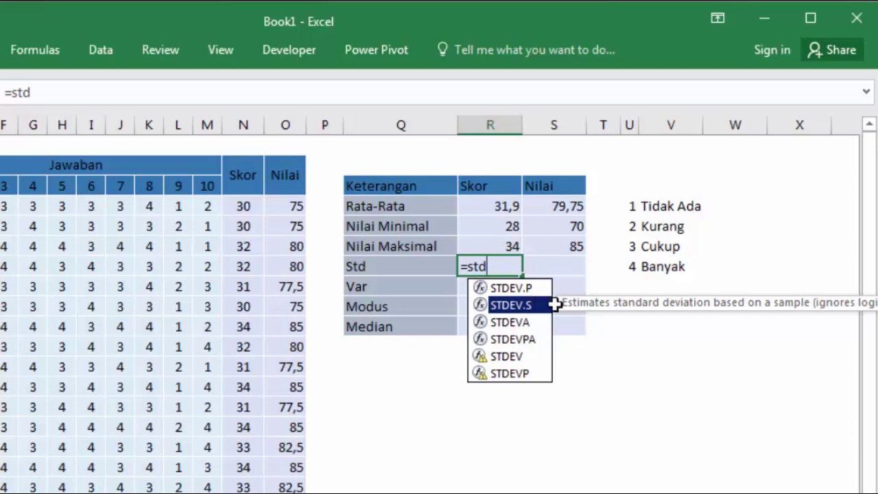
key("Tab")
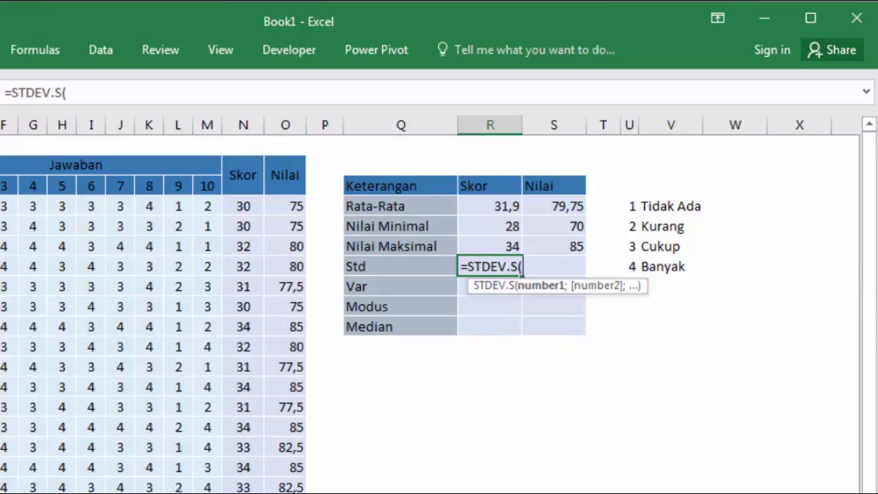
mouse_move(238, 206)
left_mouse_down()
mouse_move(241, 492)
mouse_move(275, 470)
left_mouse_up()
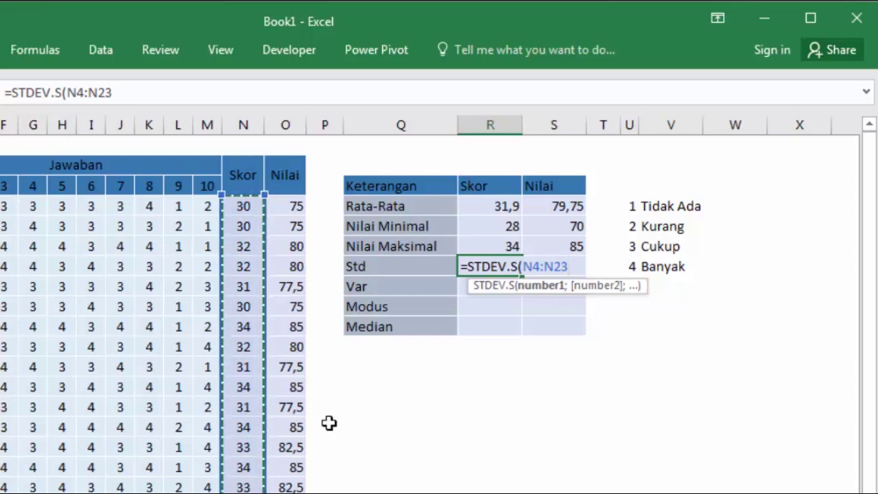
key("Return")
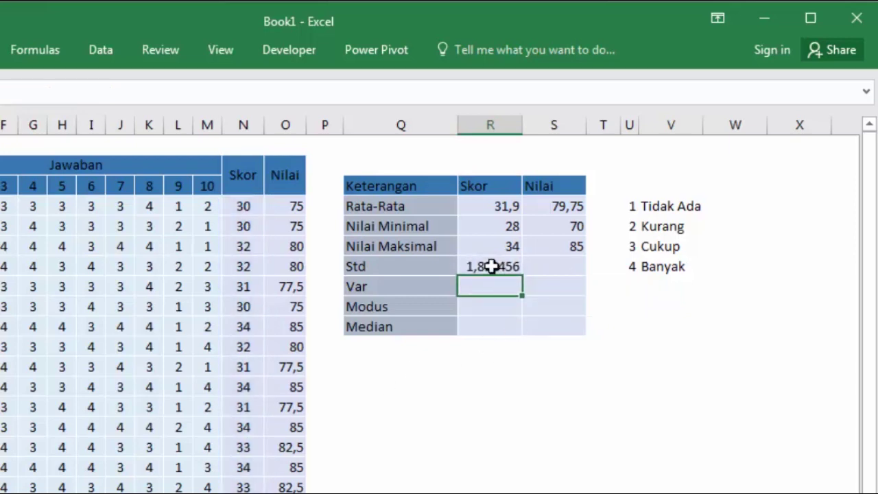
left_click(495, 270)
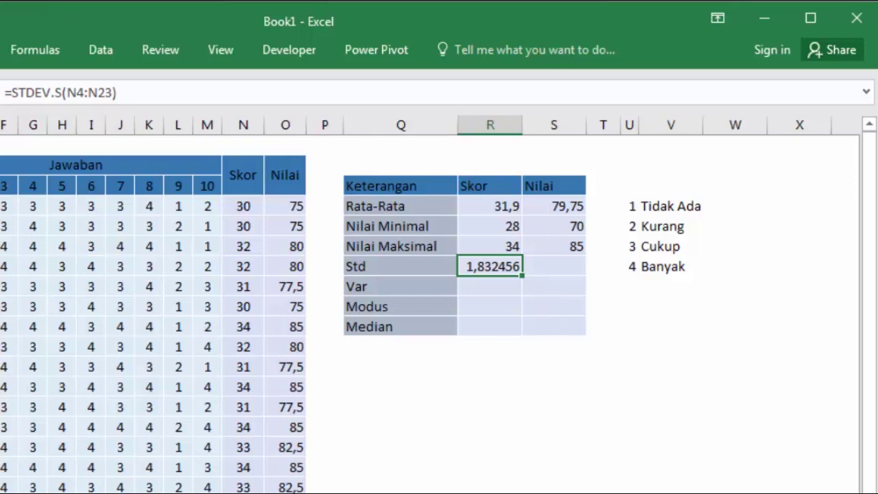
Step: Round the Skor standard deviation to two decimals, showing 1,83
left_click(4, 49)
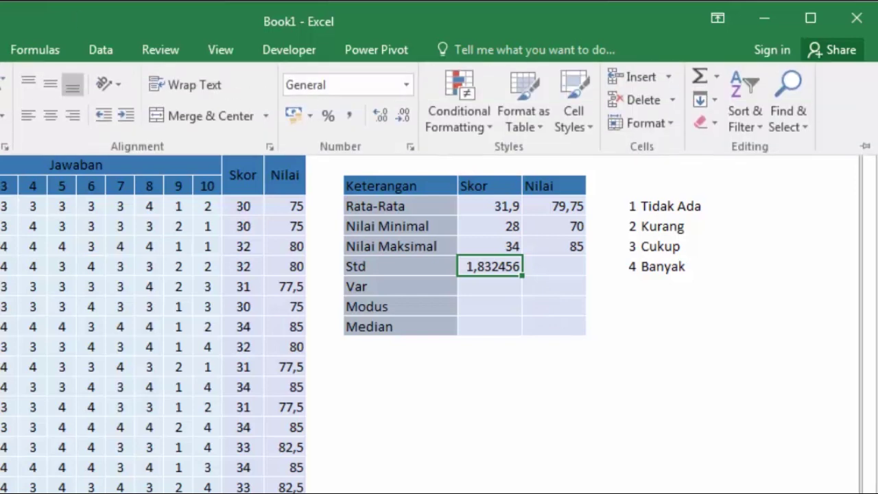
left_click(390, 113)
left_click(404, 120)
left_click(405, 120)
left_click(405, 120)
left_click(405, 120)
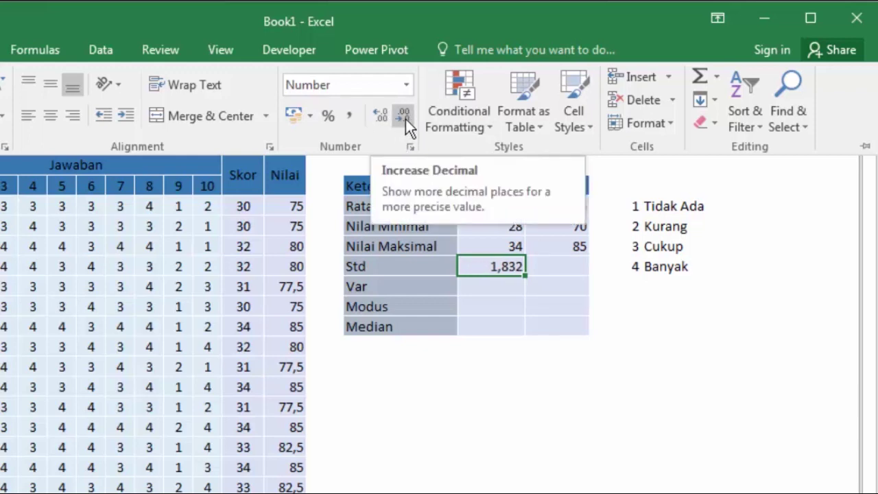
left_click(405, 118)
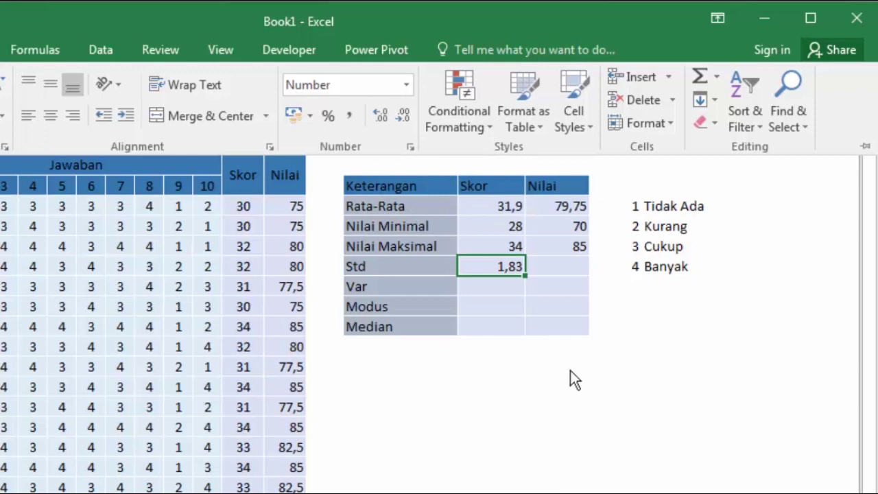
left_click(547, 268)
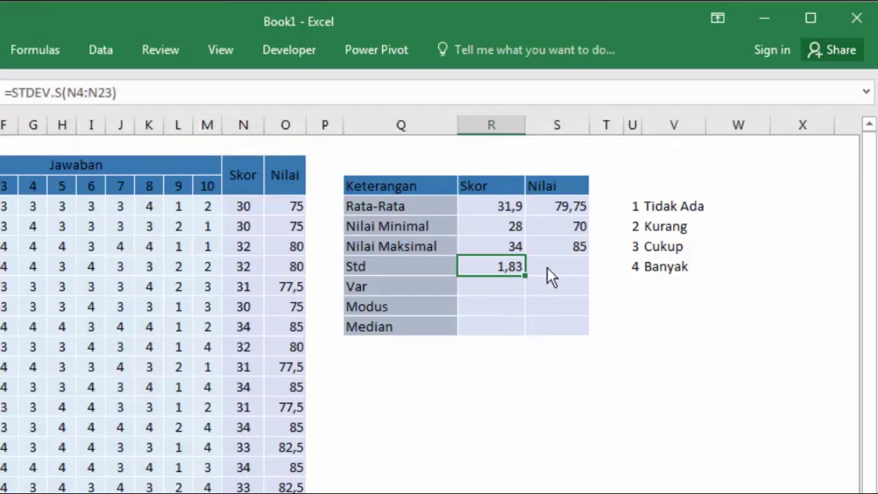
Step: Enter =STDEV.S(O4:O23) for Nilai and round it to two decimals, showing 4,58
left_click(547, 268)
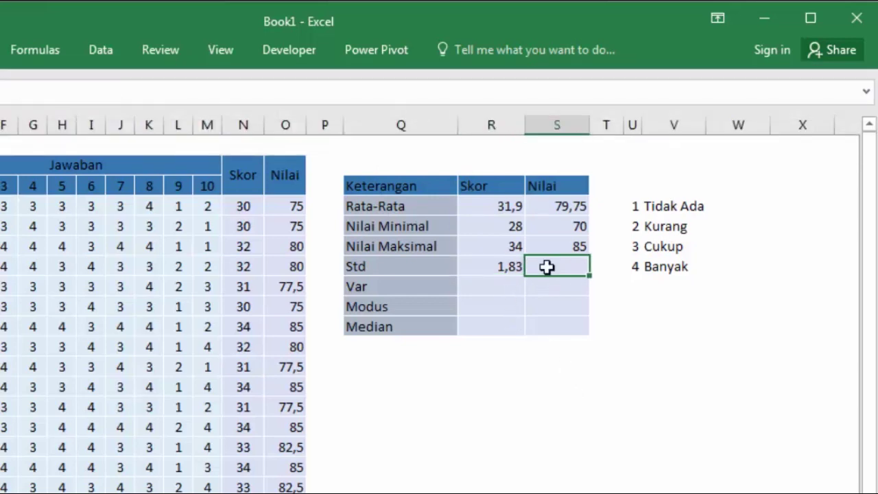
type("=")
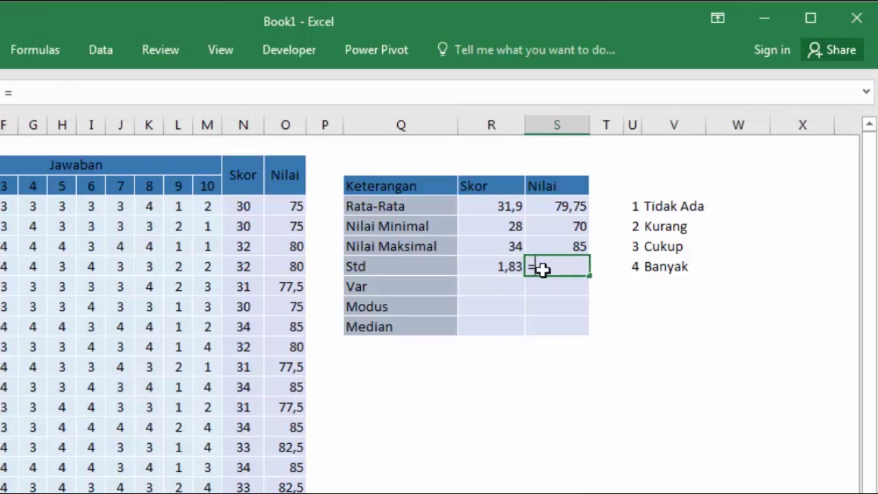
type("std")
key("Down")
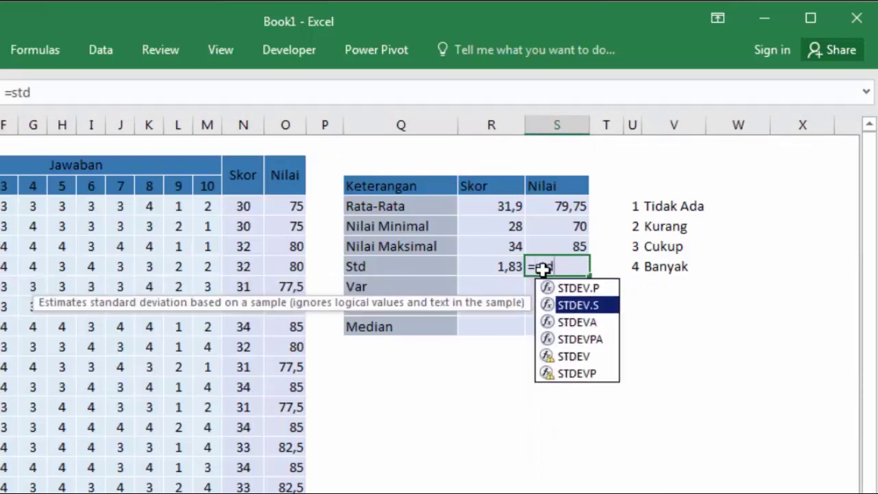
key("Tab")
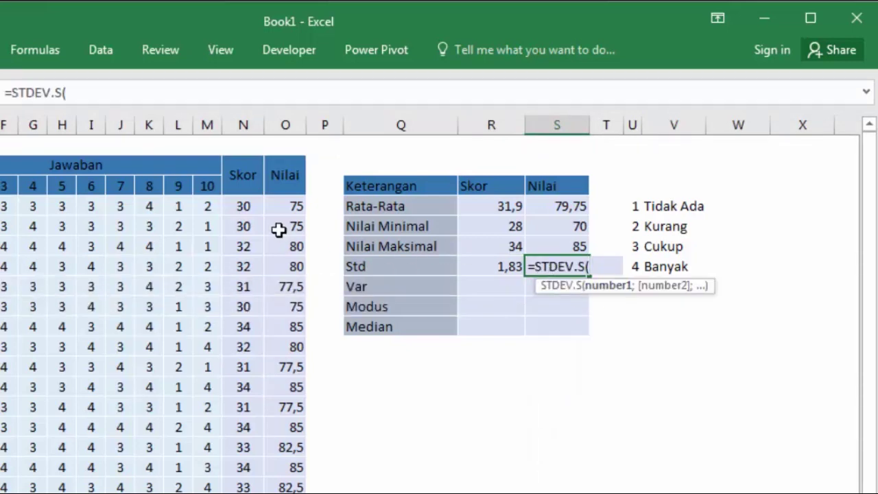
left_click_drag(284, 206, 284, 491)
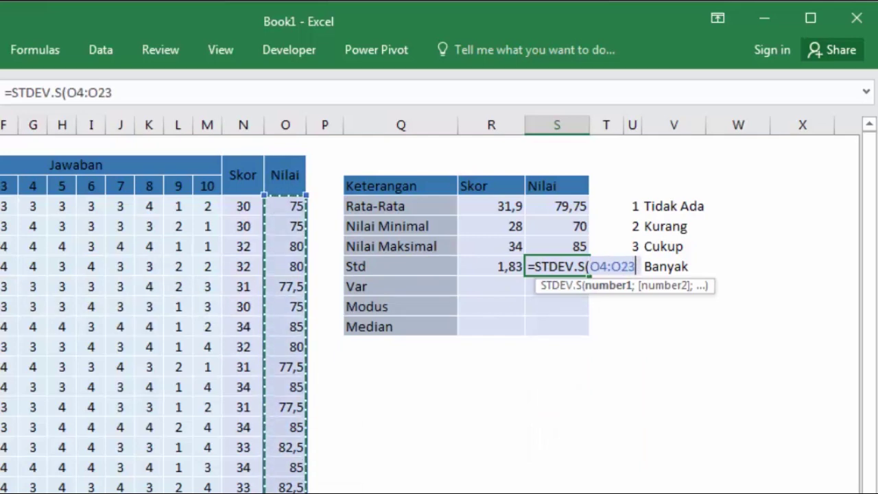
key("Return")
left_click(568, 268)
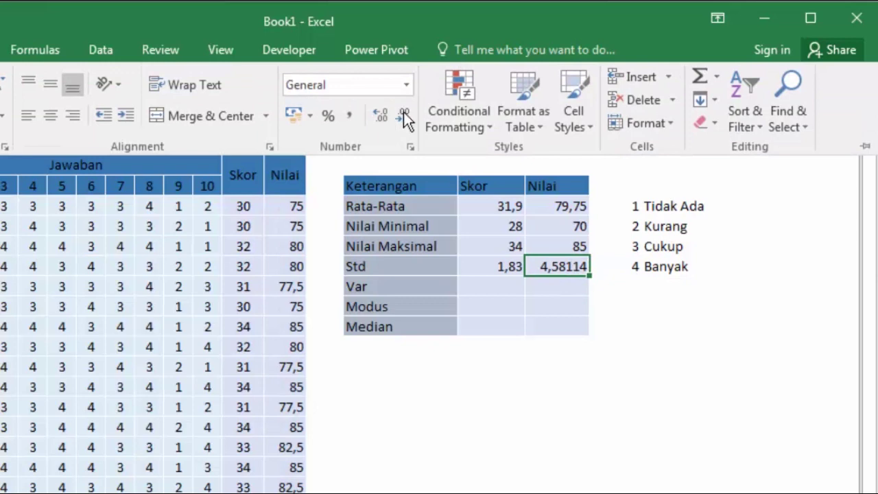
left_click(405, 113)
left_click(404, 113)
left_click(405, 112)
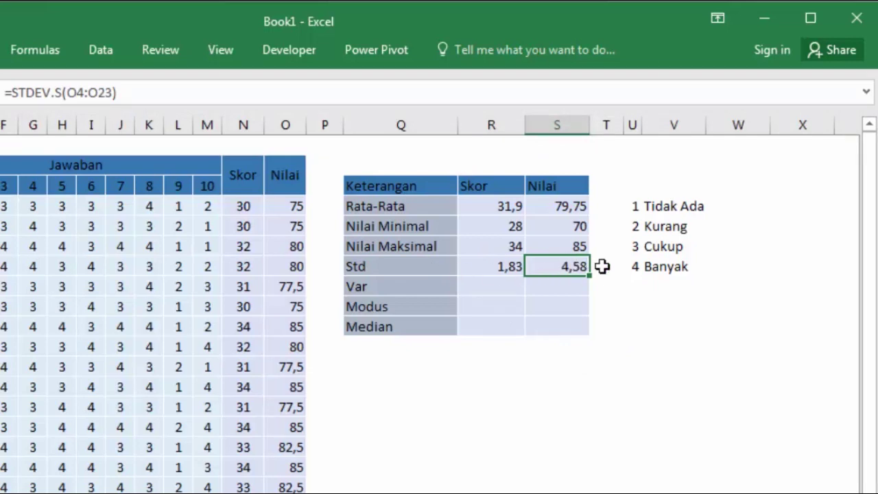
left_click(414, 284)
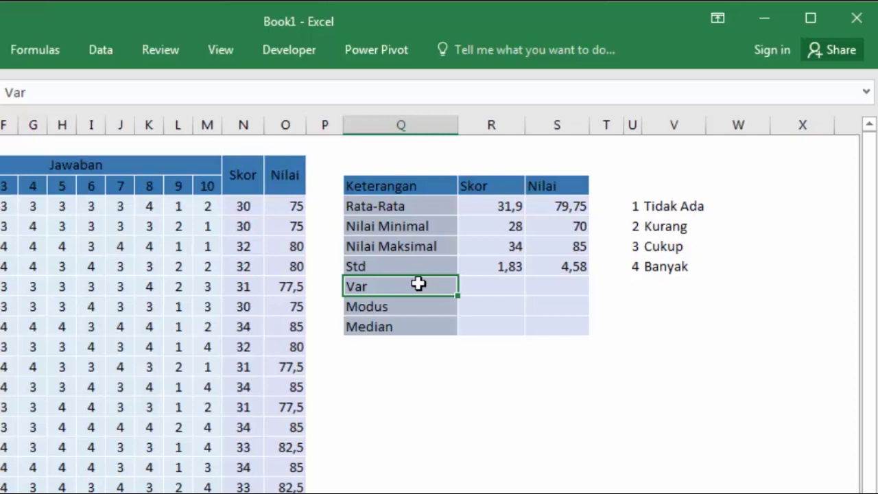
Step: Enter =VAR.S(N4:N23) as the Skor variance in the Var row
left_click(480, 285)
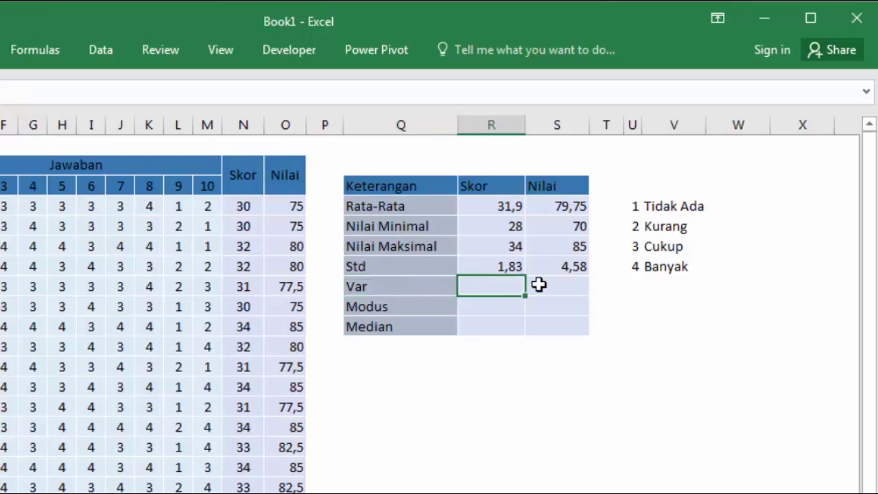
type("=v")
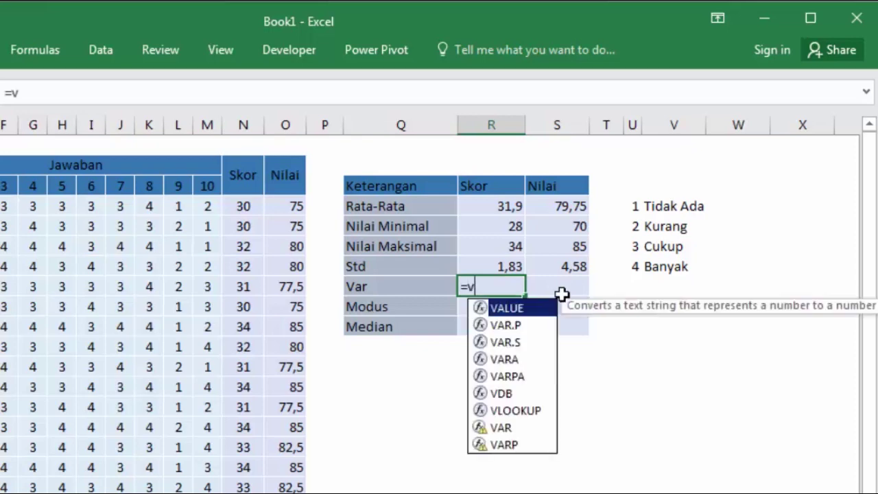
type("a")
key("Down")
key("Down")
key("Tab")
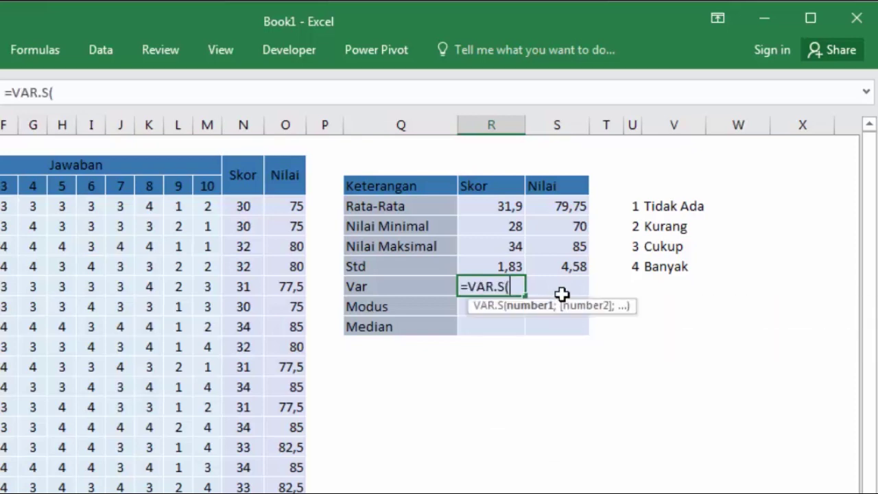
left_click_drag(244, 204, 243, 493)
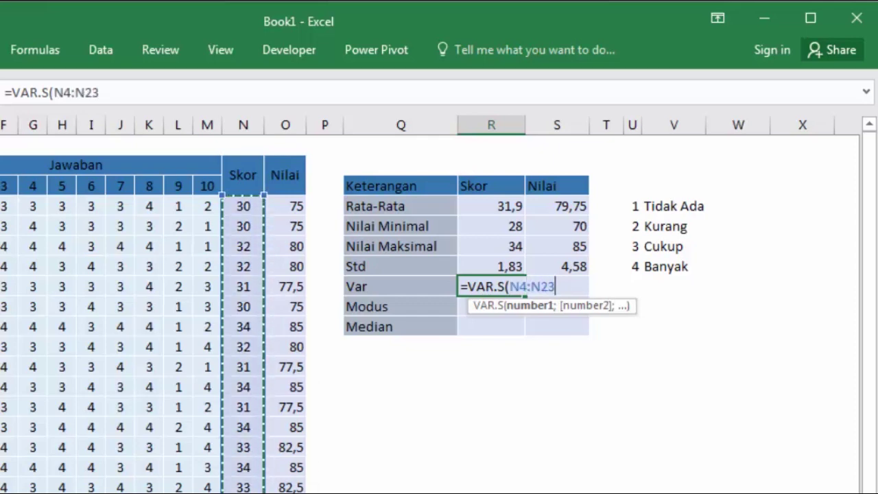
key("Return")
Step: Enter =VAR.S(O4:O23) as the Nilai variance in the Var row
left_click(536, 285)
type("=")
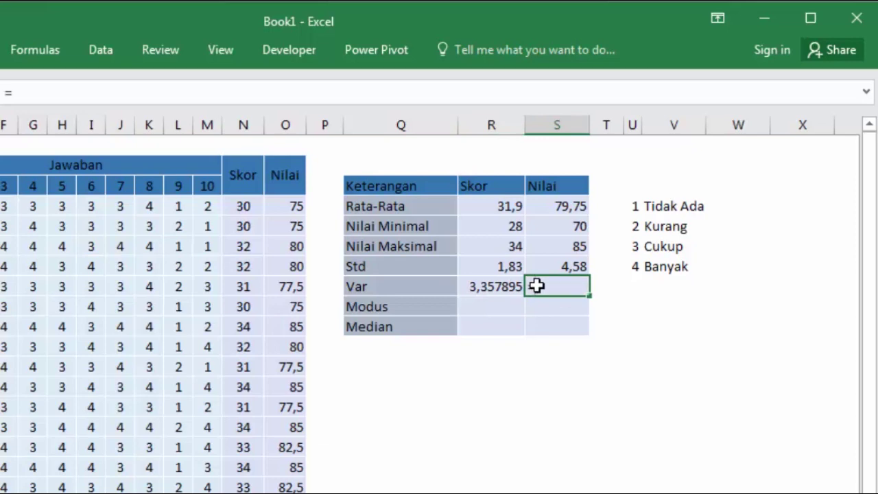
type("var")
key("Down")
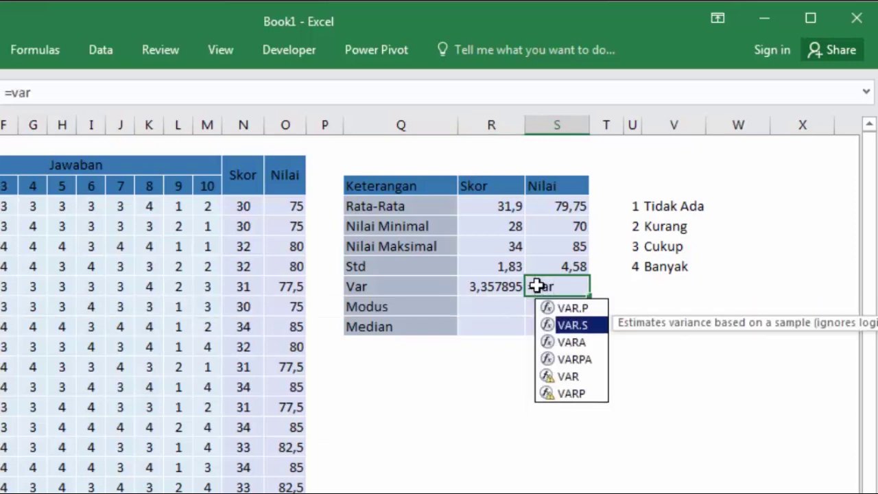
key("Tab")
left_click_drag(291, 206, 288, 493)
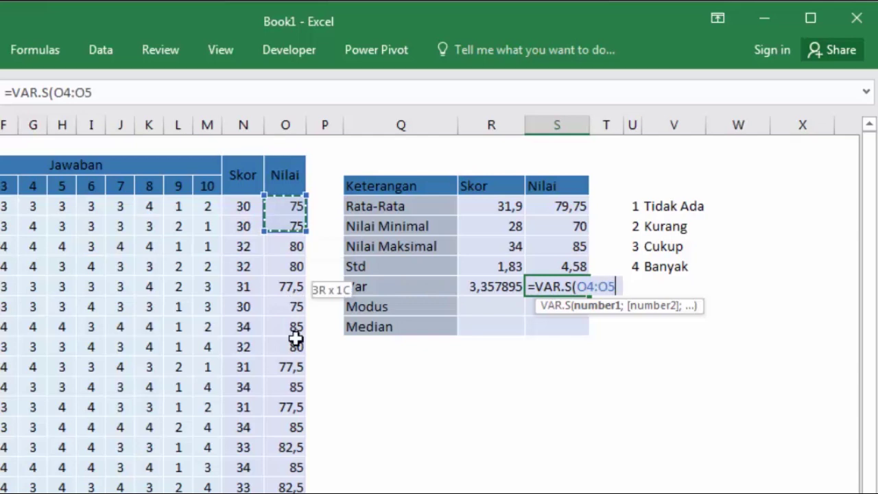
key("Return")
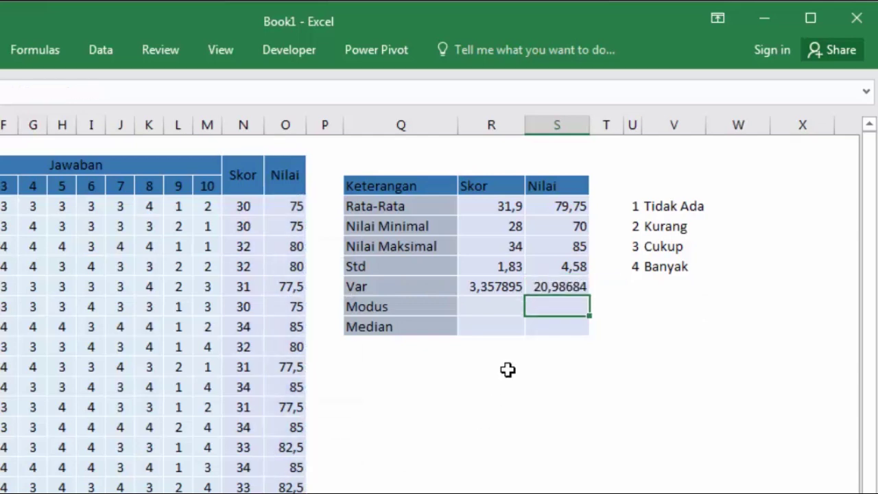
Step: Round both variance results to two decimals, showing 3,36 and 20,99
left_click_drag(494, 285, 542, 287)
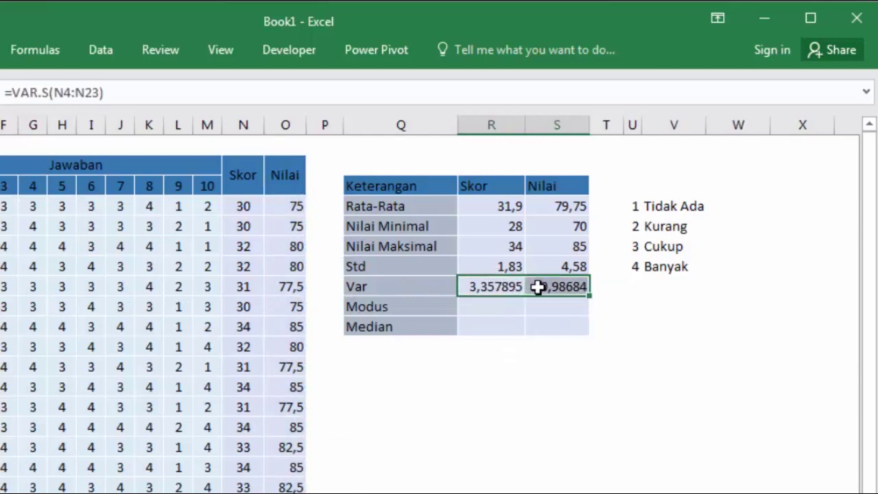
left_click(0, 49)
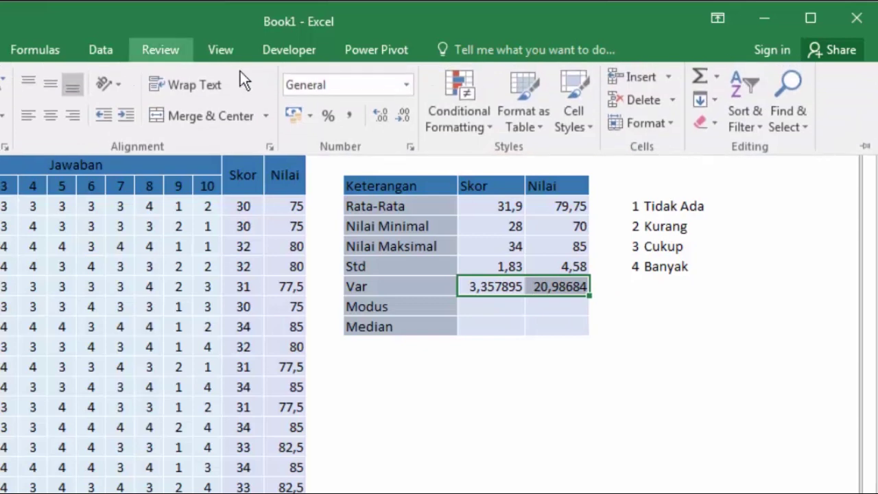
left_click(399, 115)
left_click(399, 116)
left_click(398, 115)
left_click(399, 115)
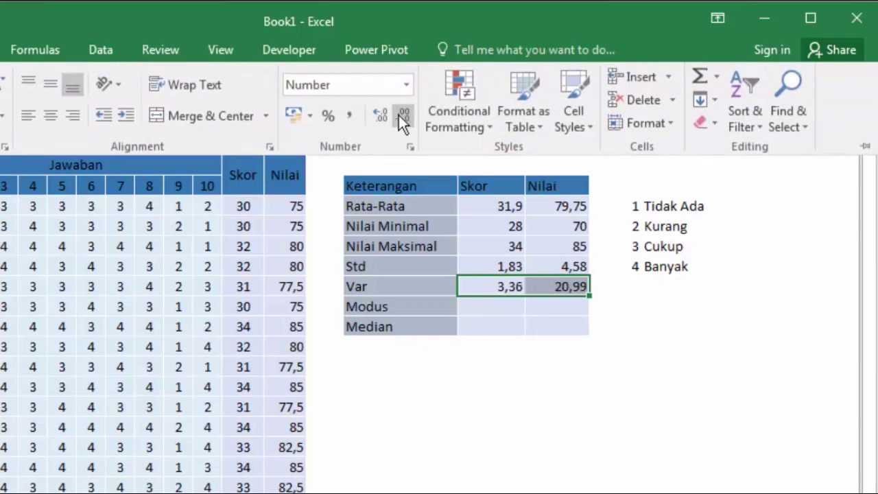
left_click(560, 388)
left_click(560, 386)
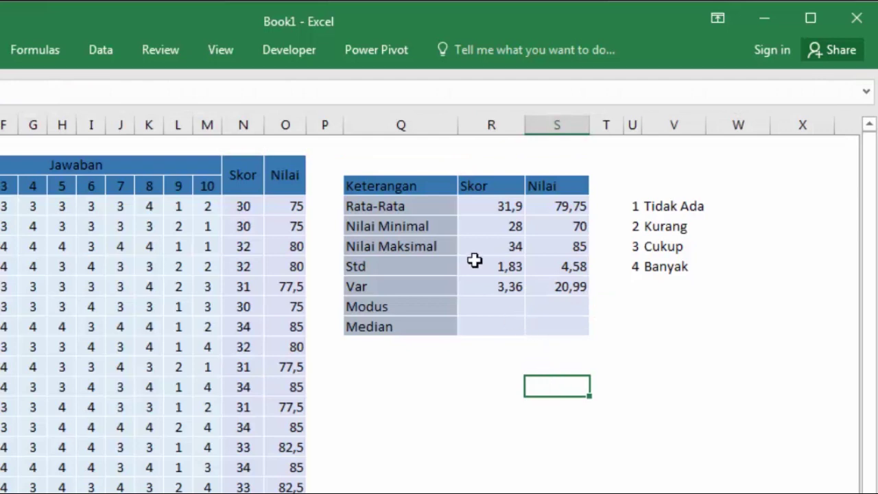
Step: Look over the statistics summary row labels
left_click(432, 207)
left_click(429, 227)
left_click(432, 246)
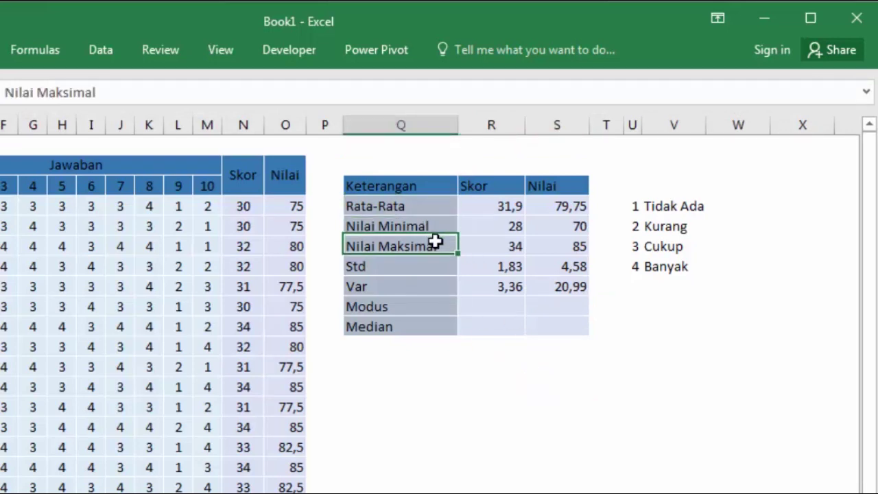
left_click(437, 267)
left_click(428, 288)
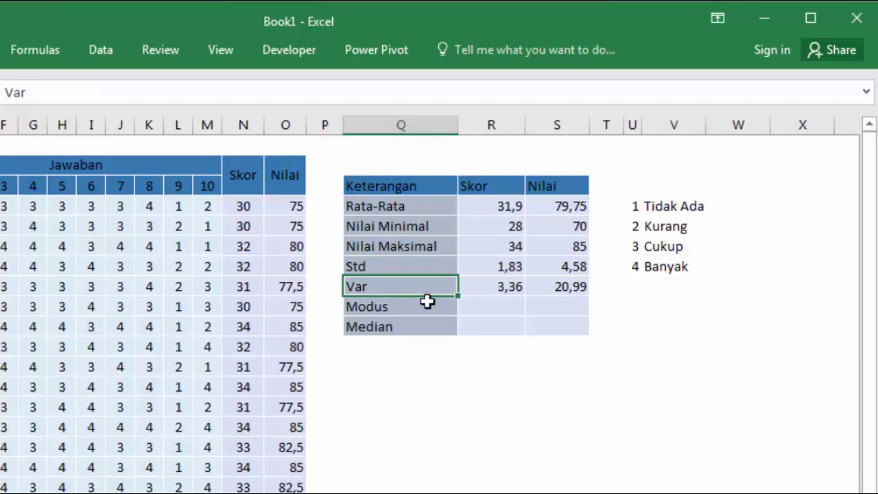
Step: Enter =MODE(N4:N23) in the Modus row's Skor cell, giving 34
left_click(497, 307)
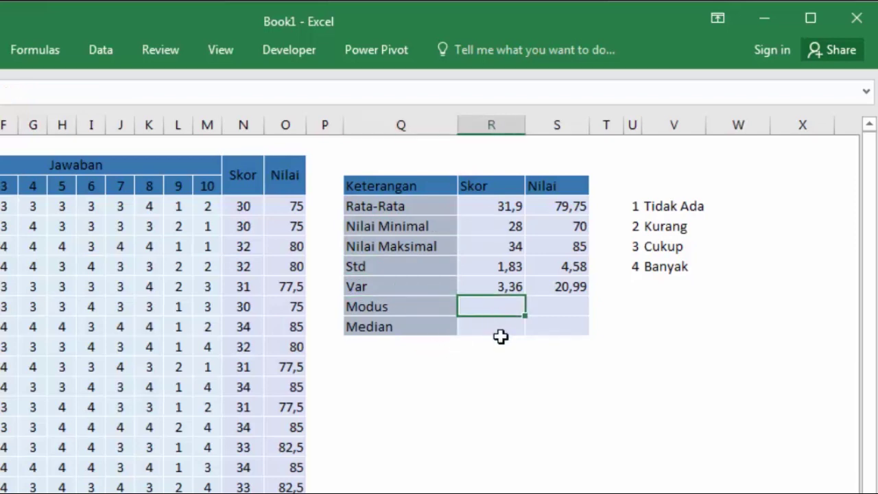
type("=")
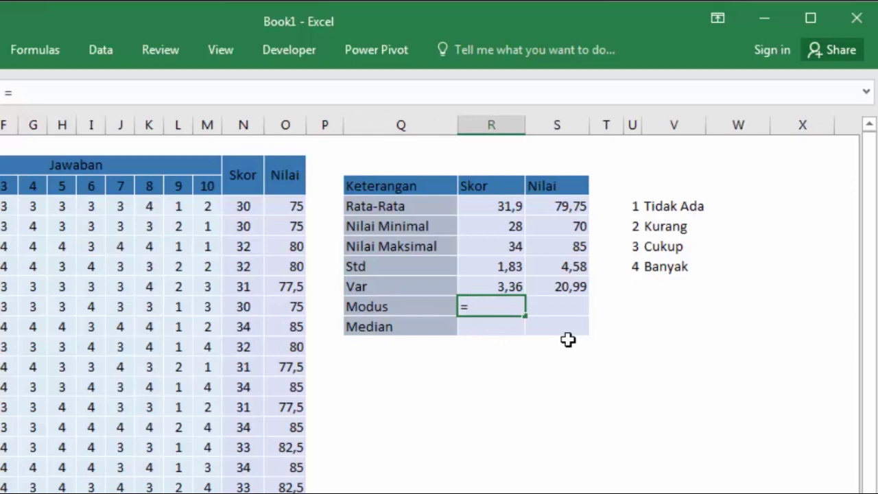
type("mod")
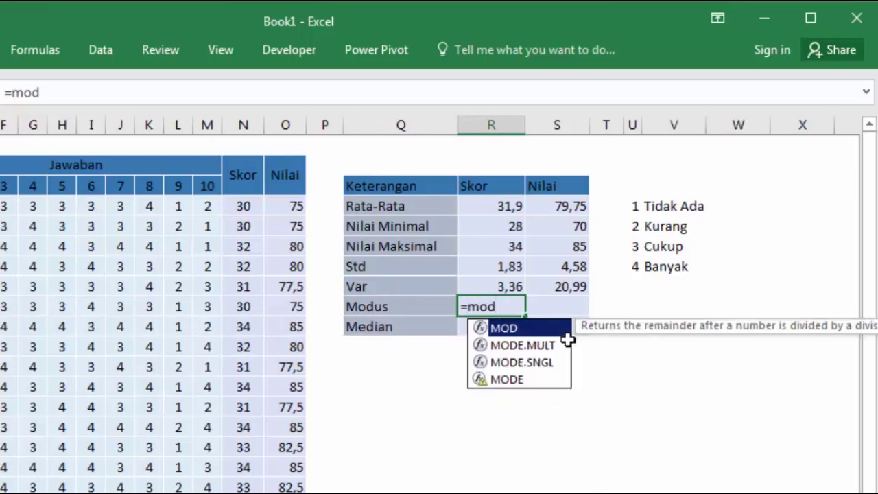
key("Down")
key("Down")
key("Down")
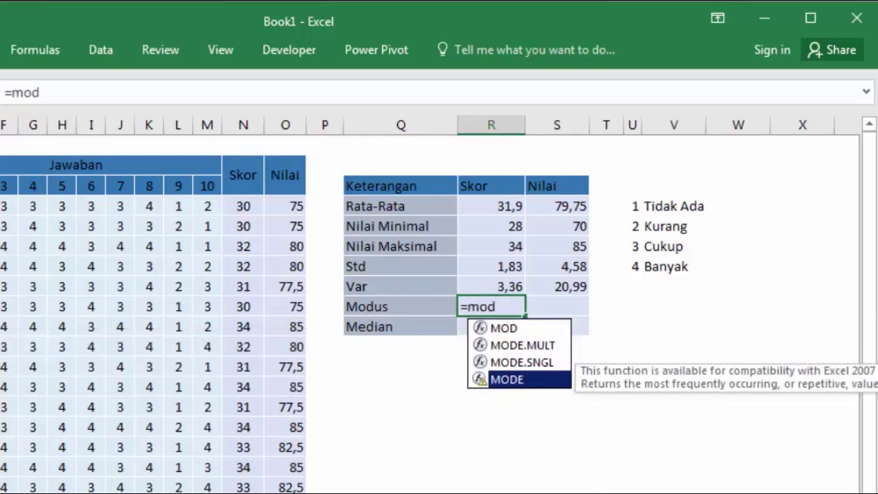
key("Tab")
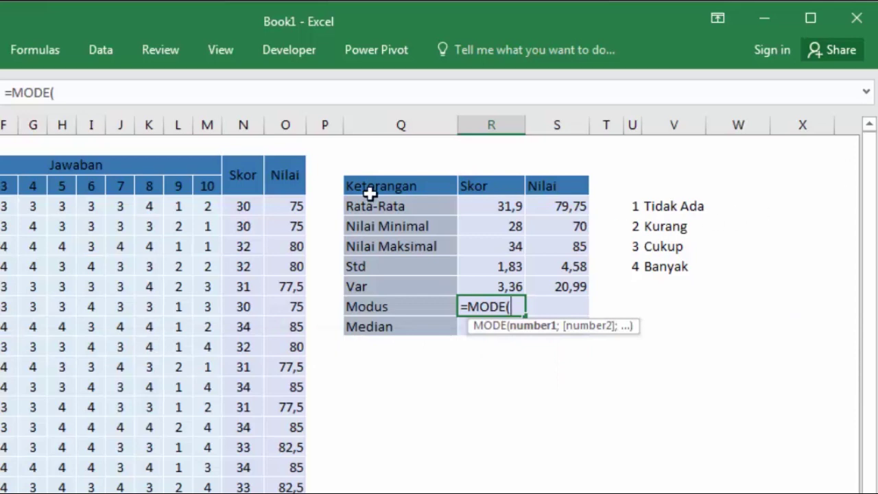
left_click_drag(226, 208, 244, 488)
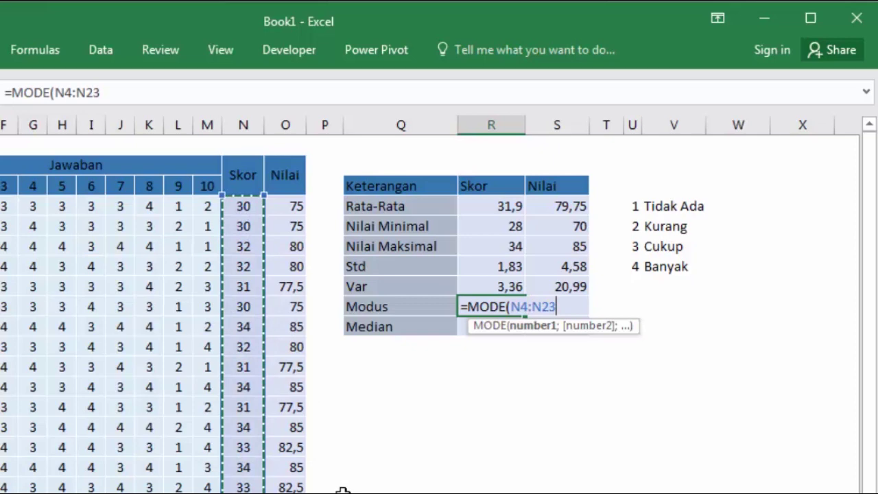
key("Return")
Step: Enter =MODE(O4:O23) in the Modus row's Nilai cell, giving 85
left_click(536, 304)
type("=mod")
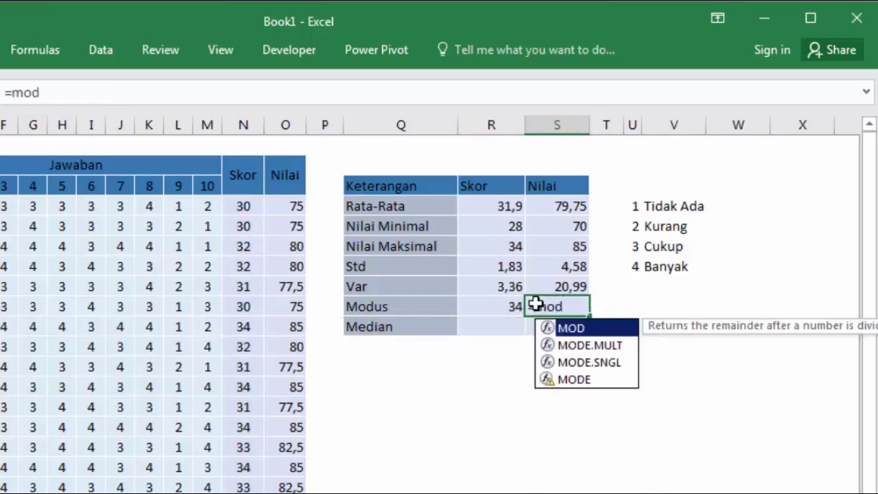
key("Down")
key("Down")
key("Down")
key("Tab")
left_click_drag(288, 206, 288, 493)
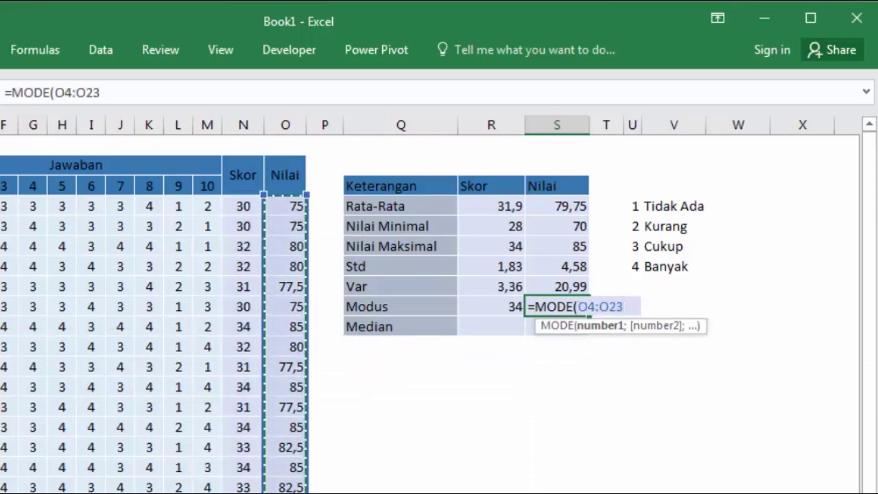
key("Return")
Step: Check both Modus formulas, then select cell R21 for the Skor median
left_click(501, 310)
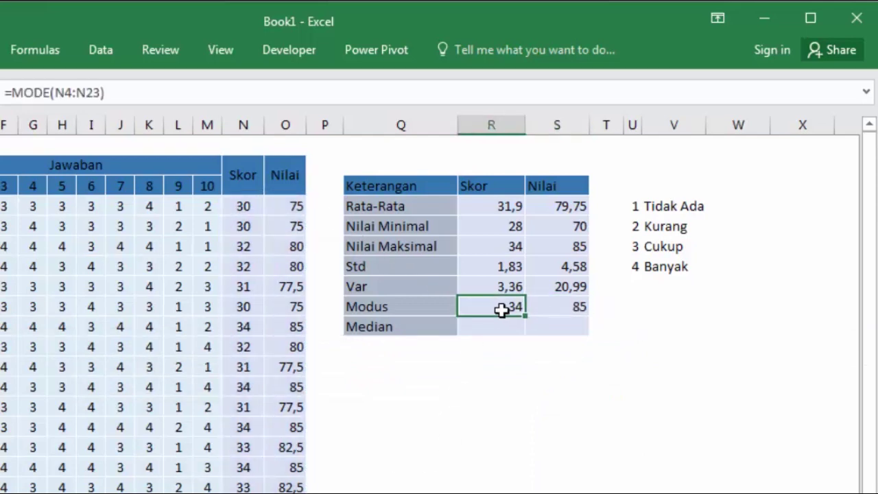
left_click(571, 307)
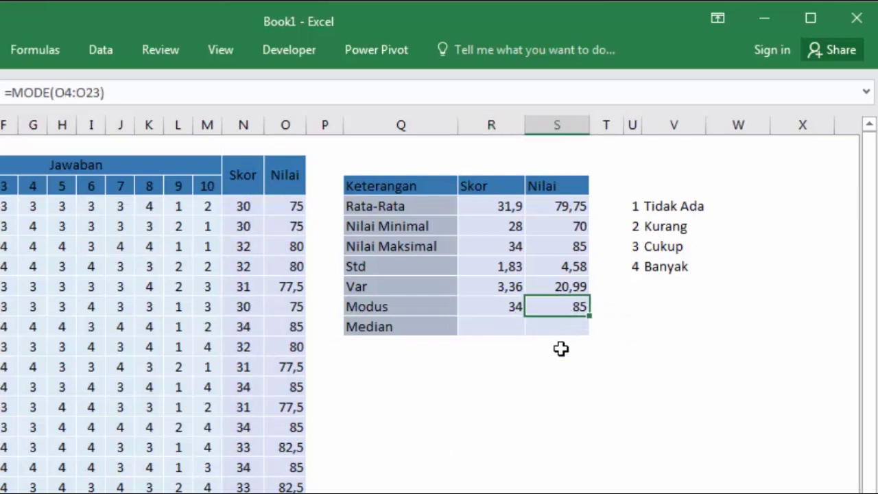
left_click(504, 329)
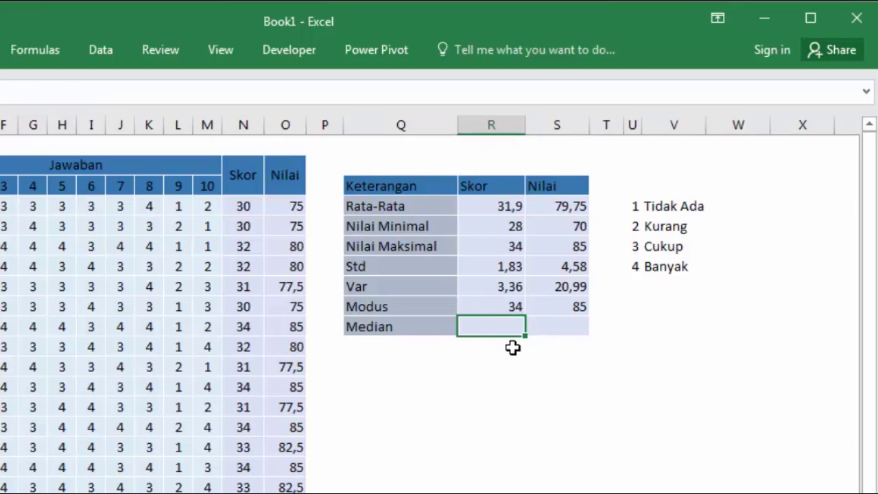
Step: Enter =MEDIAN(N4:N23) in R21 for a Skor median of 32
type("=")
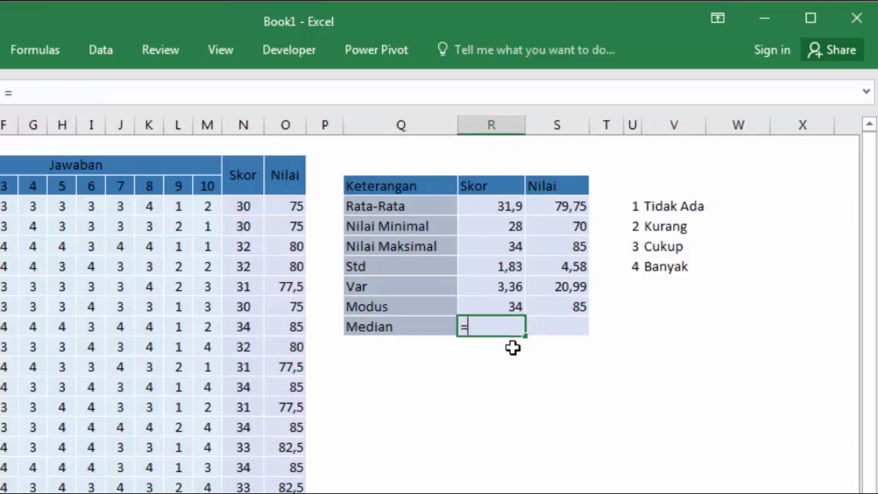
type("m")
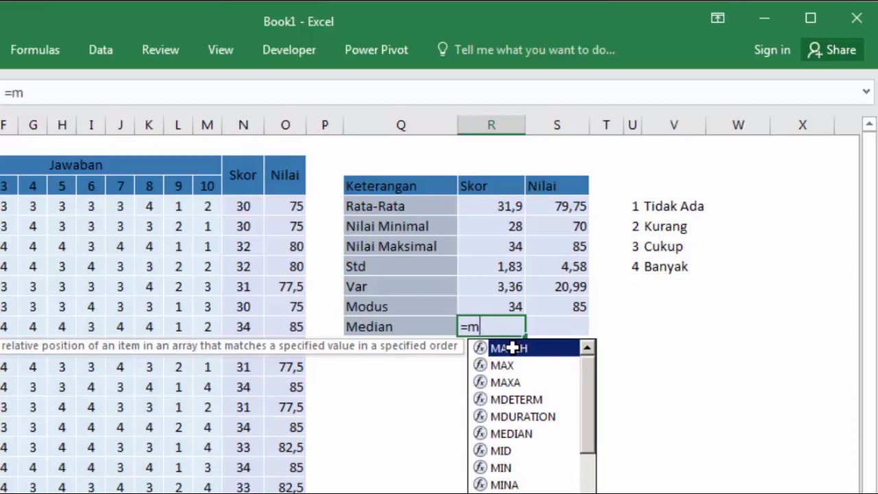
type("ed")
key("Tab")
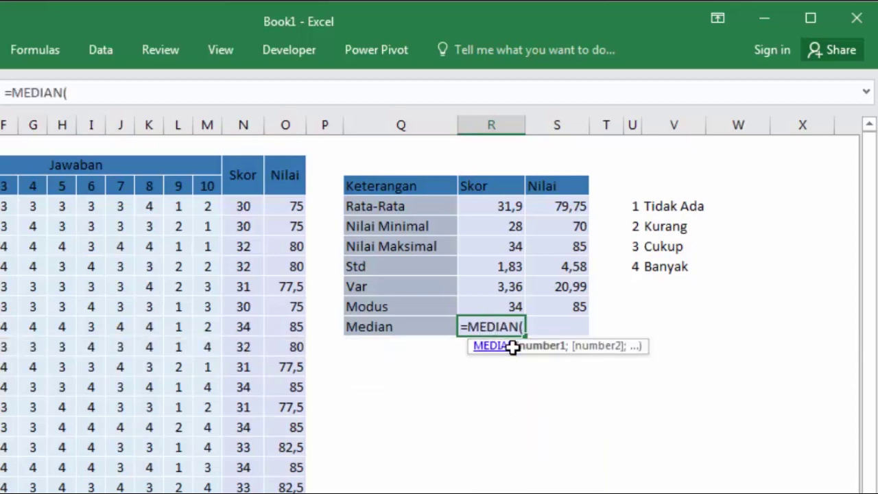
left_click_drag(244, 206, 244, 491)
key("Return")
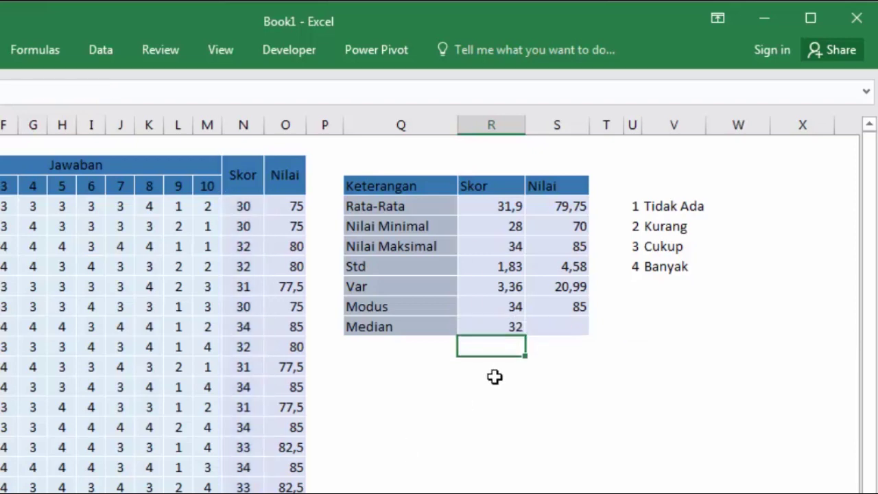
Step: Enter =MEDIAN(O4:O23) in S21 for a Nilai median of 80, then review the formulas
left_click(576, 318)
type("=")
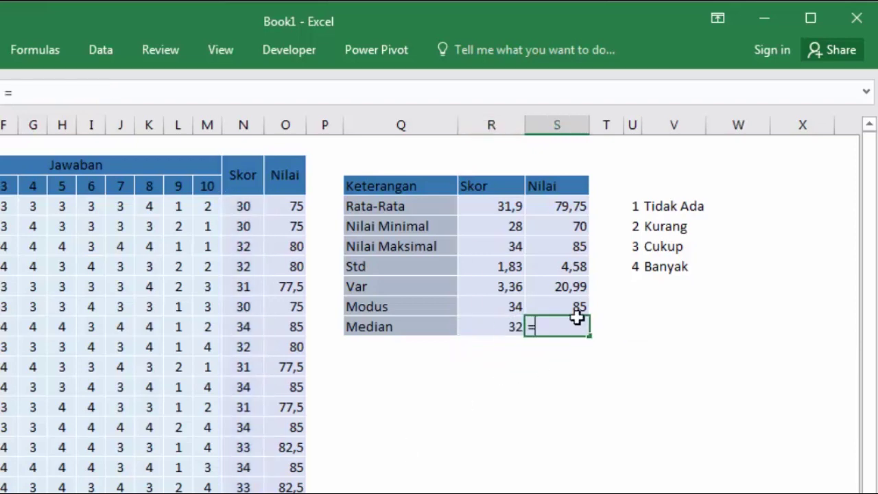
type("med")
key("Tab")
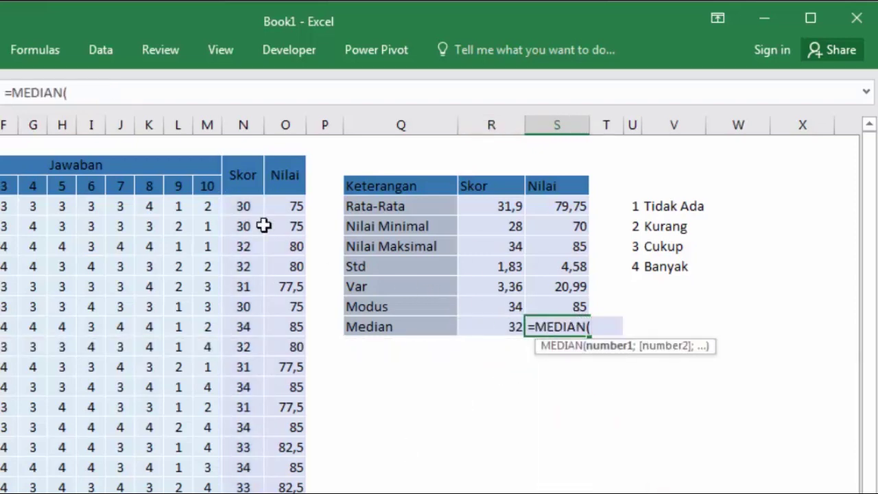
left_click_drag(272, 208, 284, 491)
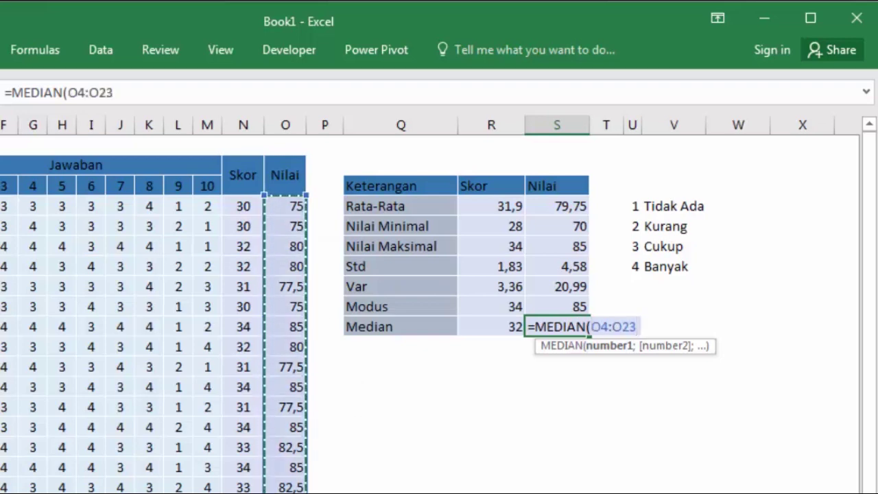
key("Return")
left_click(514, 331)
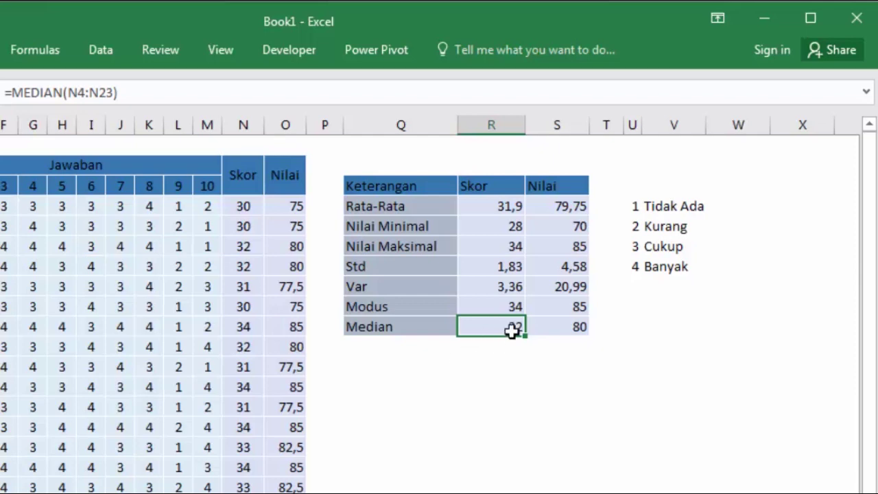
left_click(467, 198)
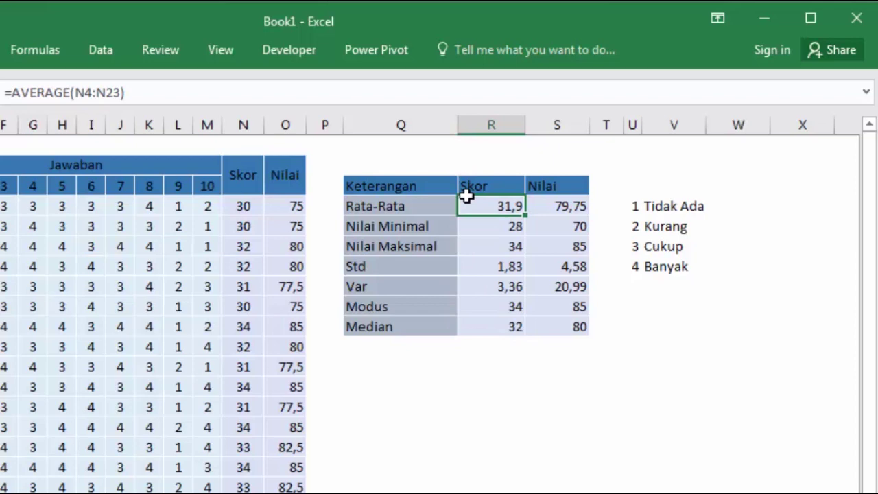
left_click(480, 323)
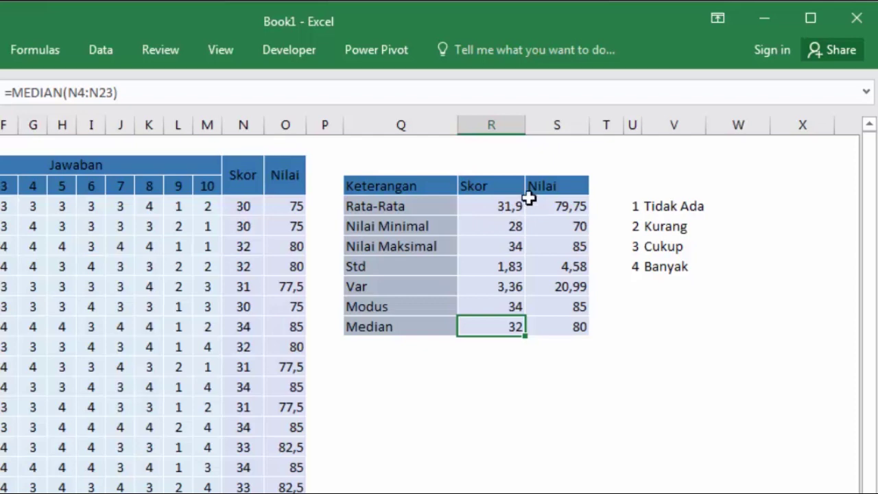
left_click(420, 335)
left_click(480, 328)
left_click(421, 336)
left_click(491, 332)
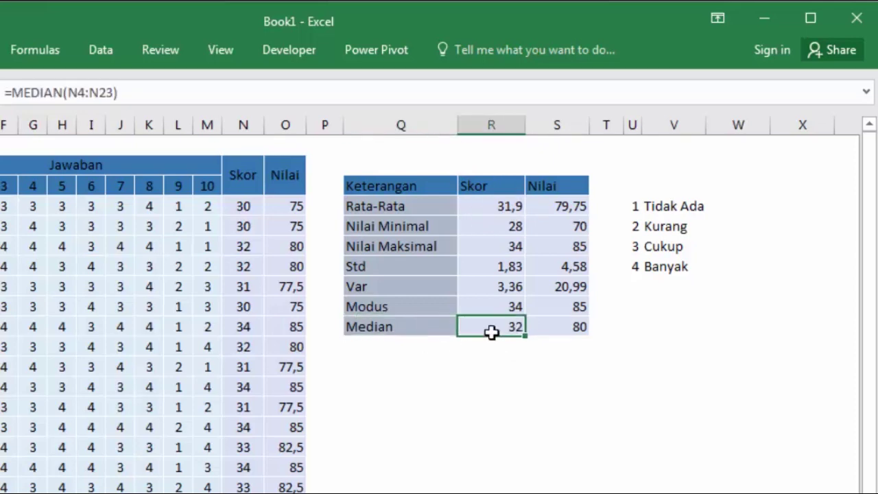
left_click(561, 327)
left_click(562, 205)
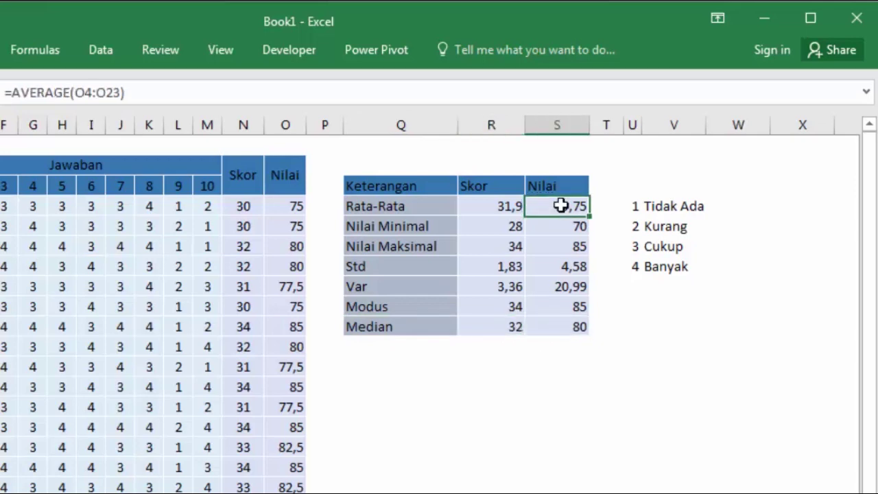
left_click(567, 331)
left_click(450, 331)
left_click(519, 330)
left_click(582, 326)
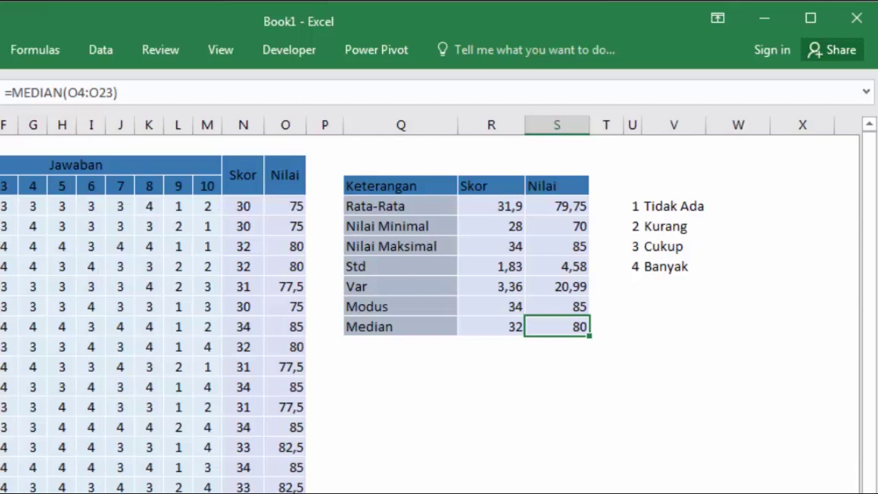
left_click(410, 287)
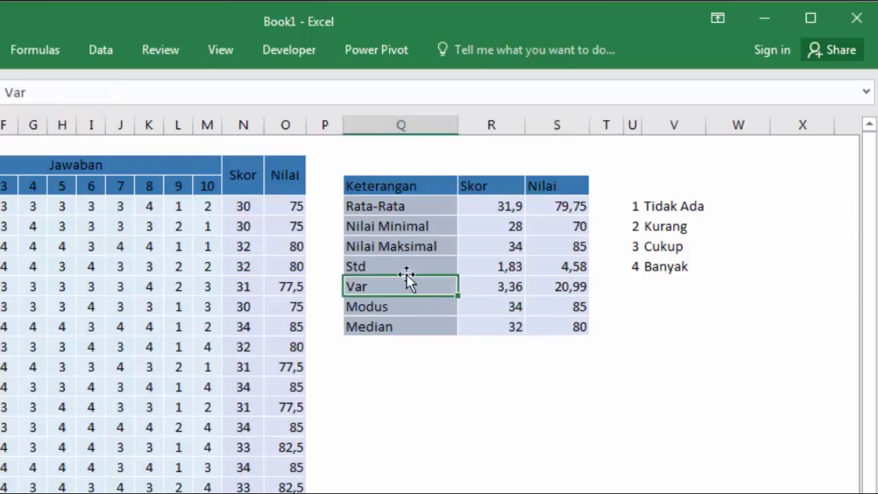
left_click(250, 204)
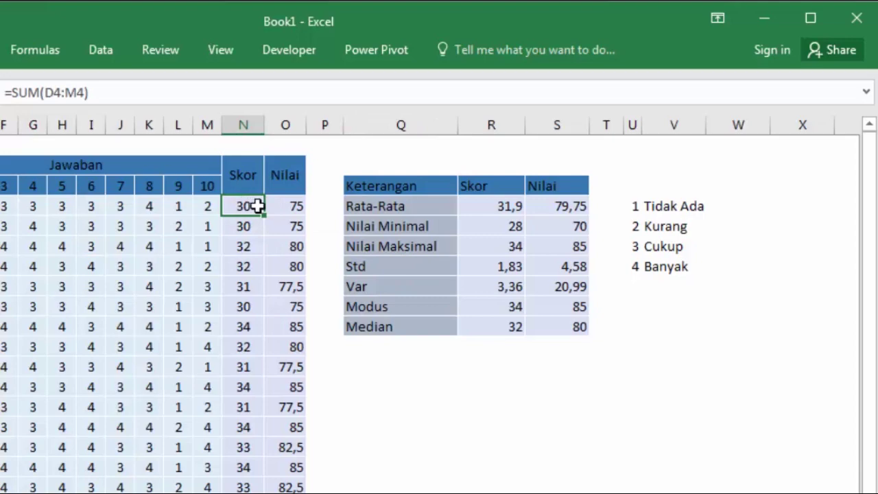
left_click(285, 206)
left_click(549, 370)
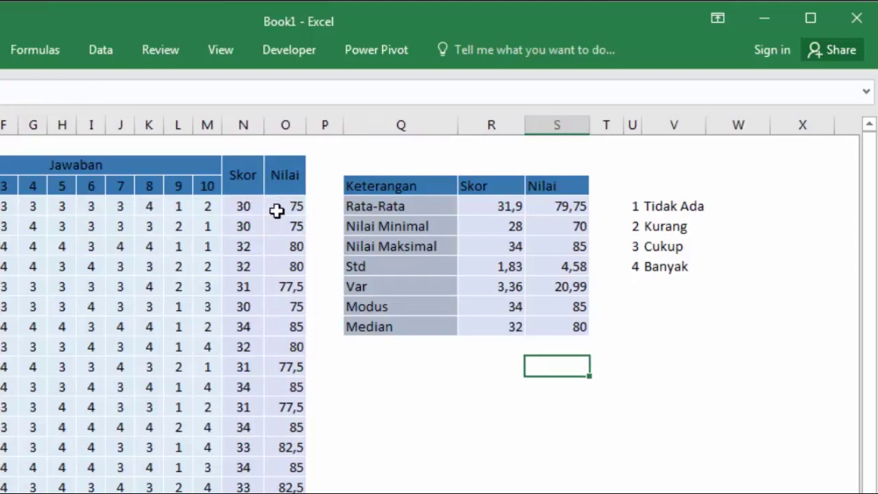
left_click(274, 206)
key("ctrl+shift+Down")
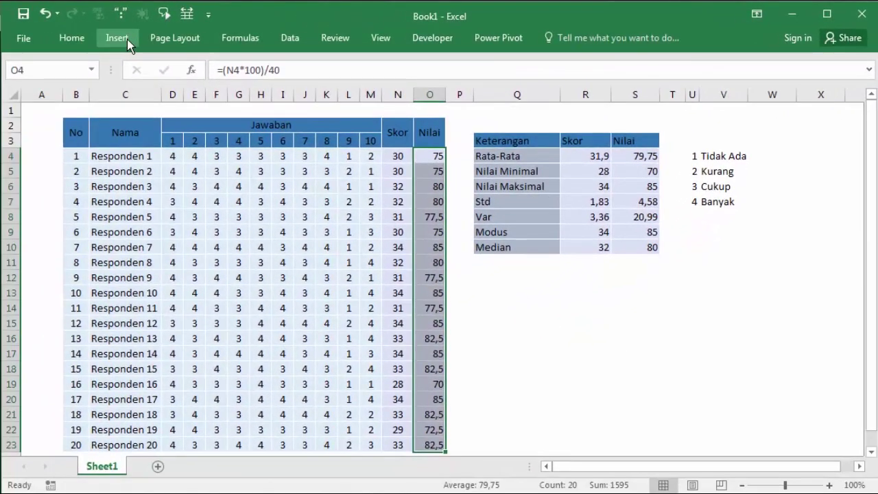
Step: Insert a Line with Markers chart of the Nilai values and drag it right of the table
left_click(118, 40)
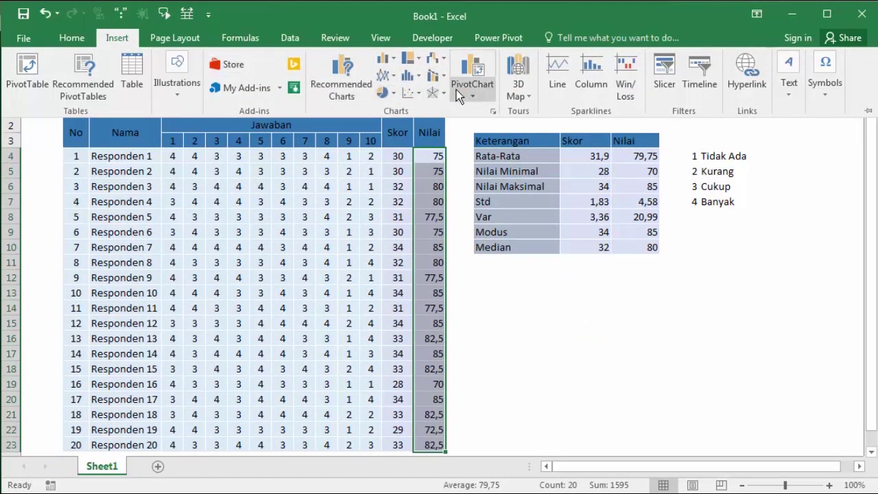
left_click(395, 79)
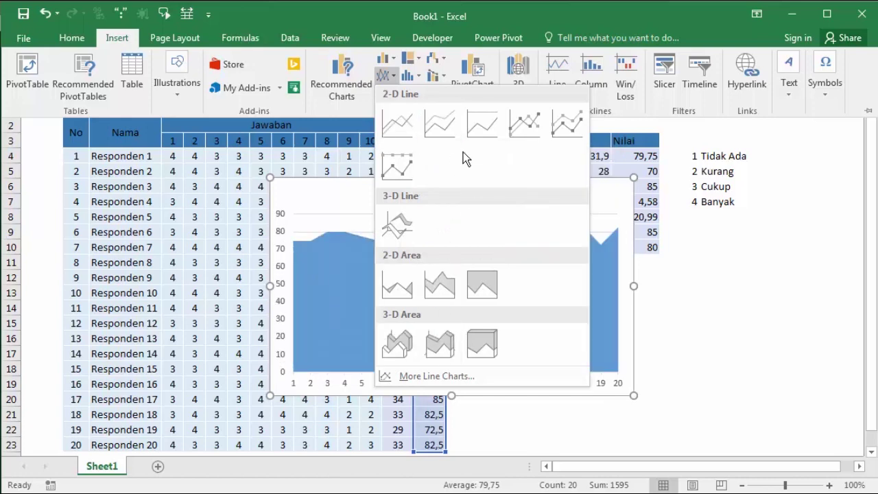
left_click(530, 130)
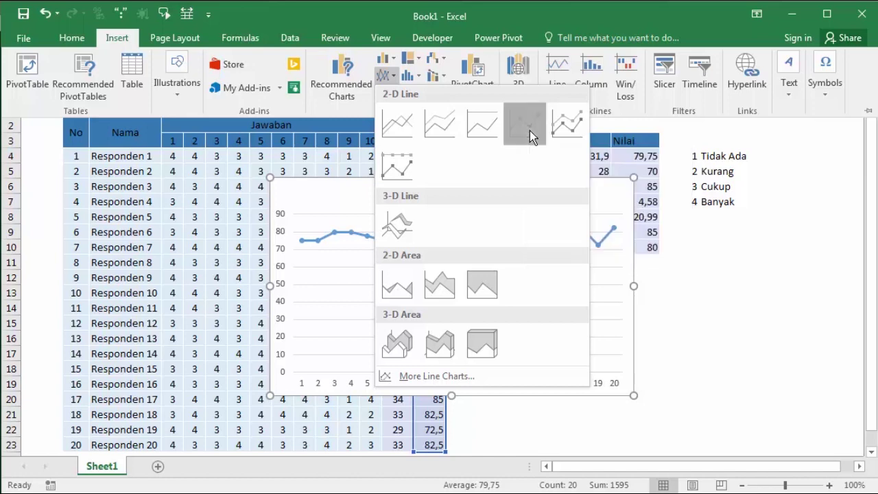
mouse_move(394, 184)
left_mouse_down()
mouse_move(569, 192)
mouse_move(569, 170)
left_mouse_up()
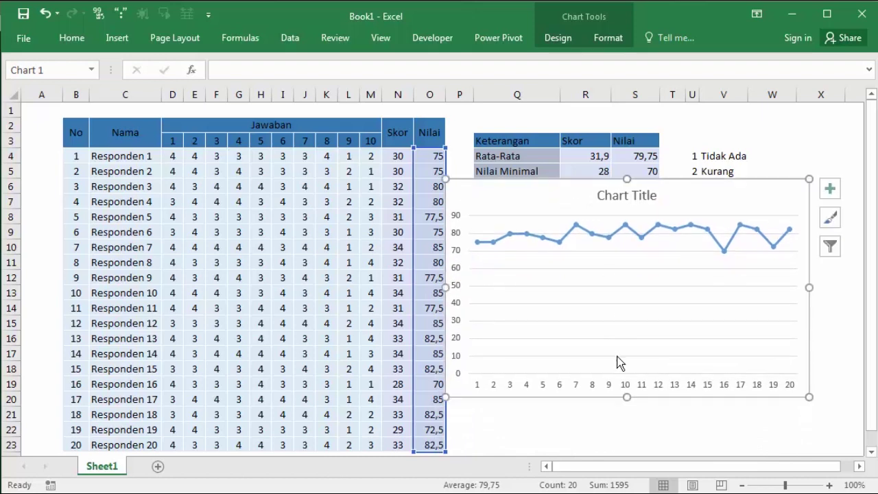
Step: Move the chart below the statistics summary and shorten it to a tidy height
left_click_drag(624, 396, 624, 356)
mouse_move(596, 191)
left_mouse_down()
mouse_move(616, 269)
mouse_move(598, 193)
mouse_move(584, 261)
left_mouse_up()
left_click(559, 180)
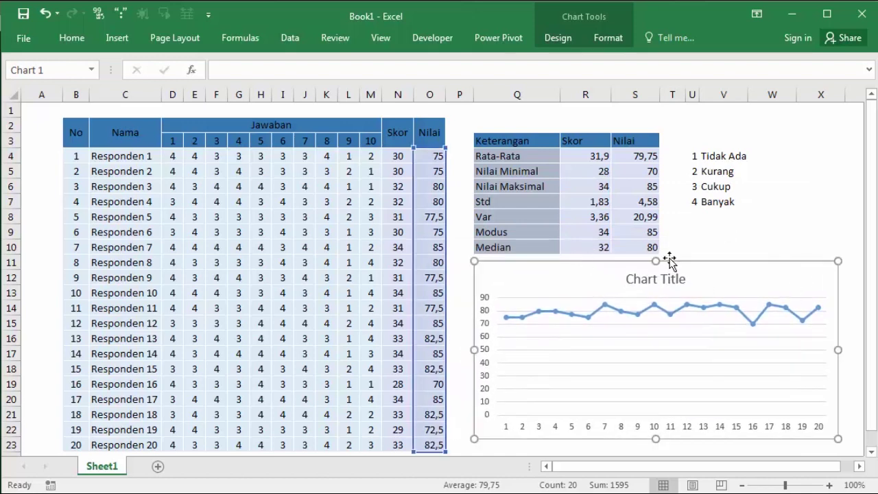
left_click_drag(554, 269, 342, 203)
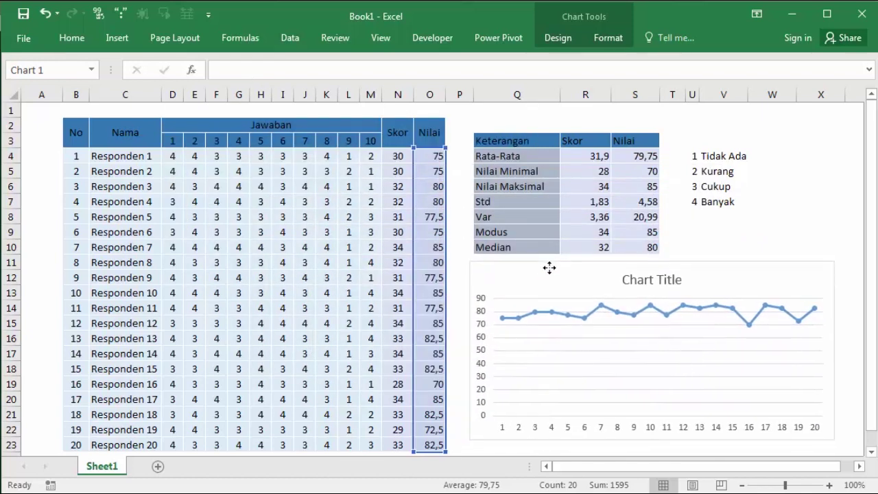
left_click_drag(342, 203, 549, 267)
left_click_drag(653, 439, 652, 400)
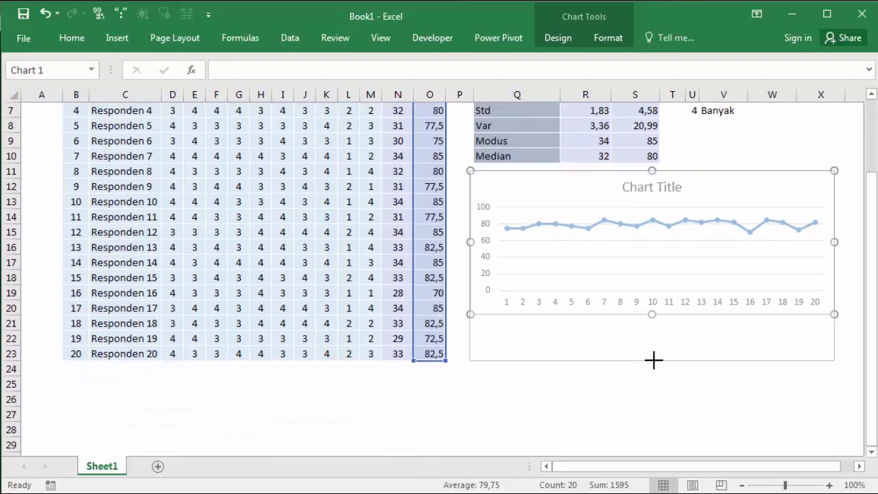
left_click_drag(653, 400, 652, 360)
Step: Click off the chart, then select the Nilai chart again
left_click(709, 218)
left_click(307, 160)
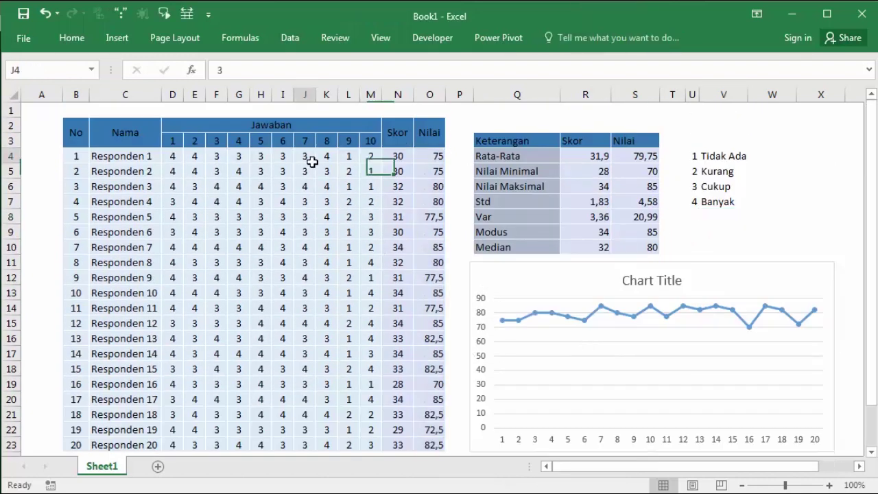
left_click(611, 353)
left_click(745, 206)
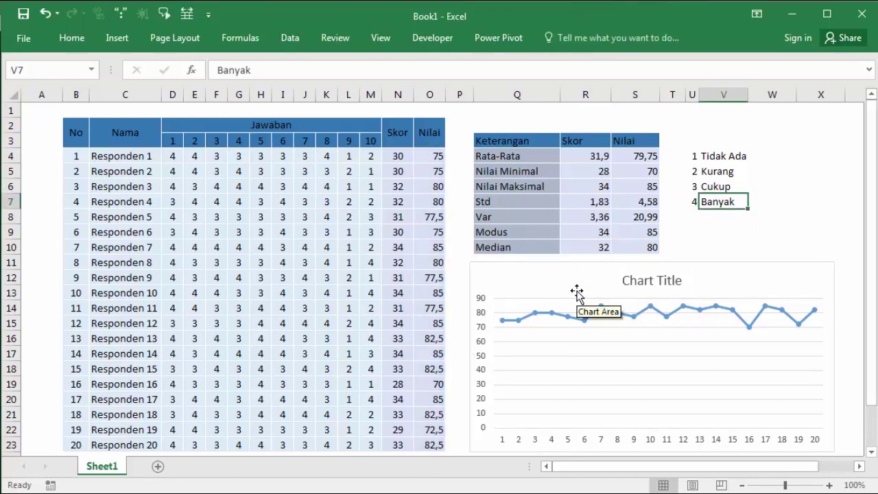
left_click(545, 269)
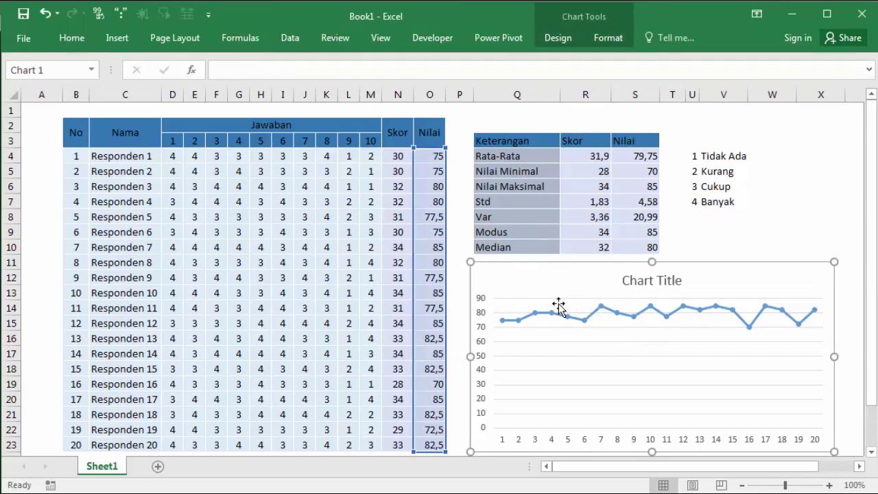
left_click(693, 231)
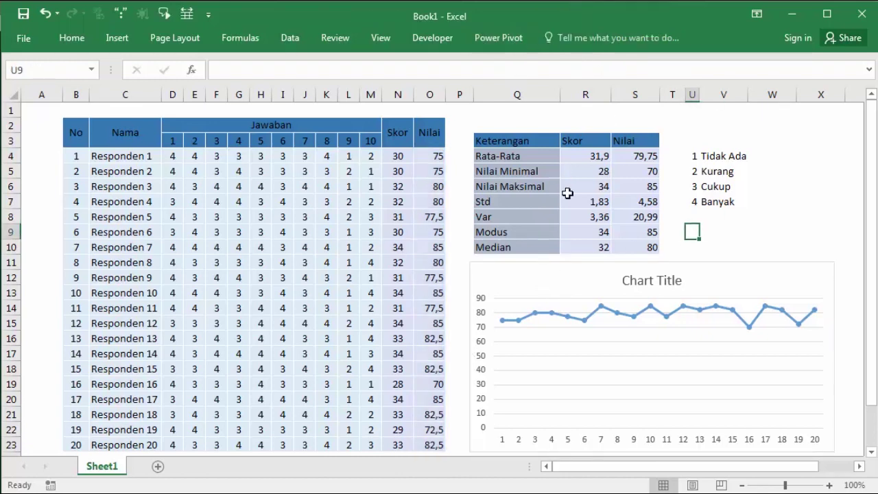
left_click(566, 281)
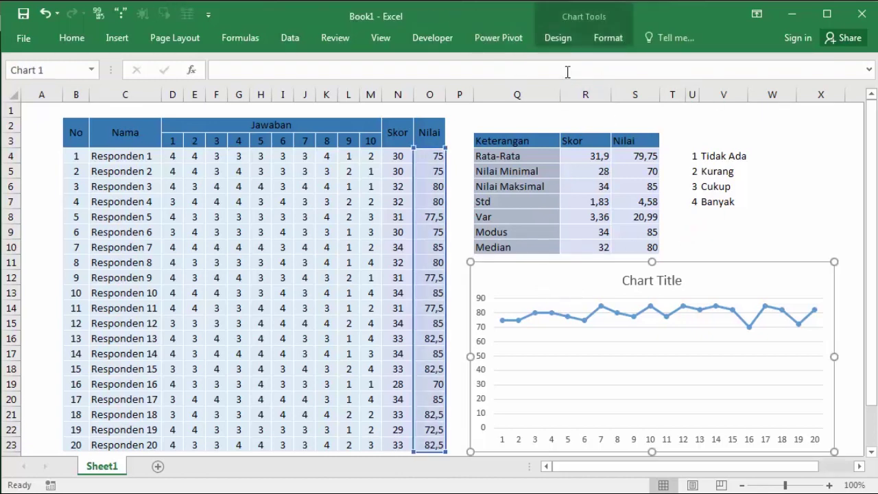
Step: Apply the dark style from the Chart Styles gallery to the Nilai chart and collapse the ribbon
left_click(551, 42)
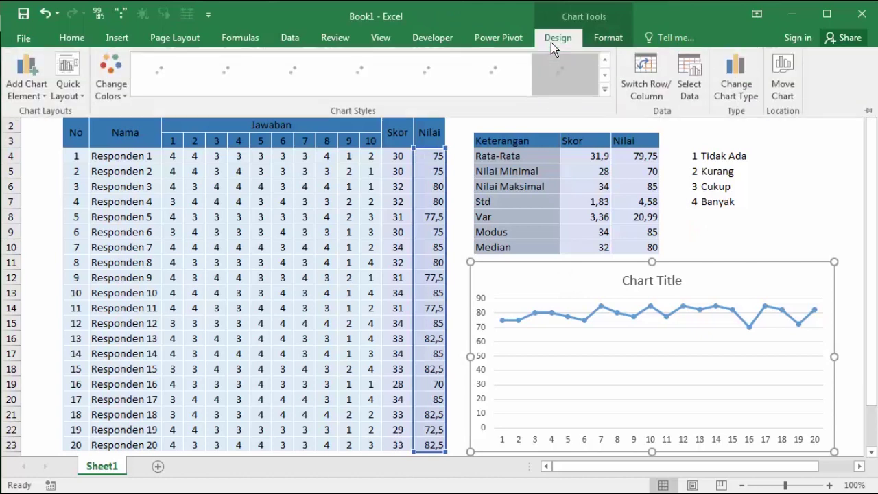
left_click(606, 40)
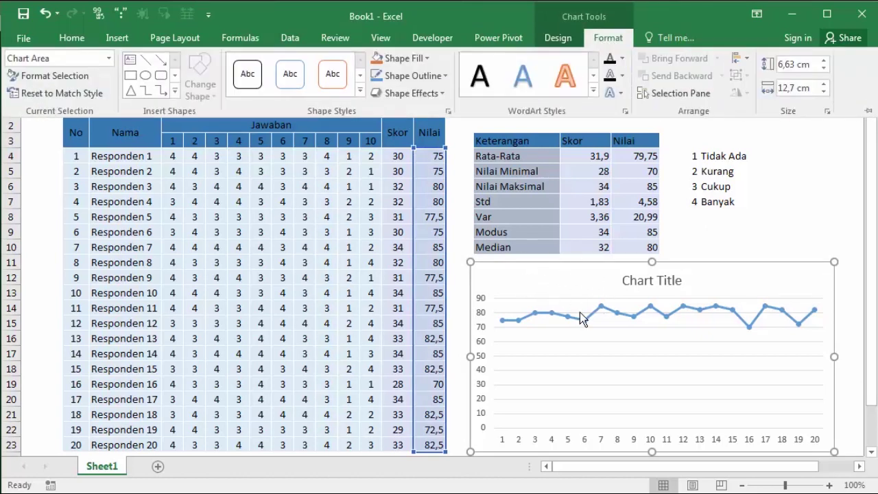
left_click(556, 45)
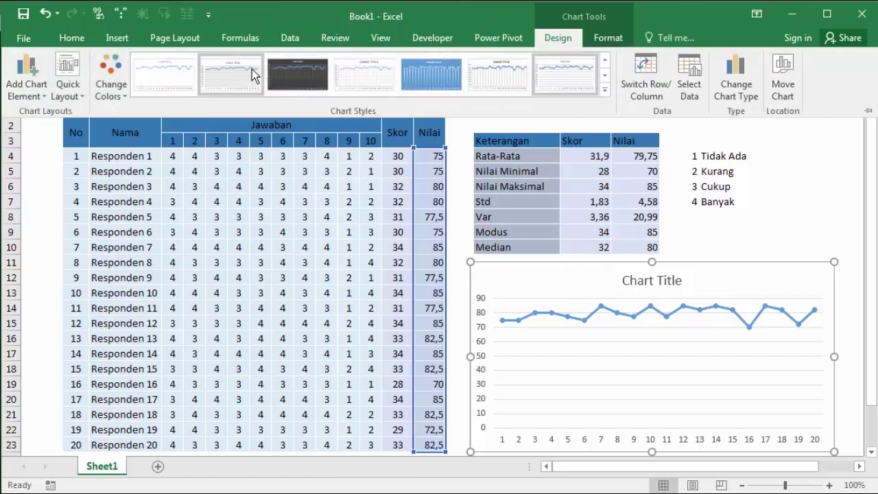
left_click(605, 92)
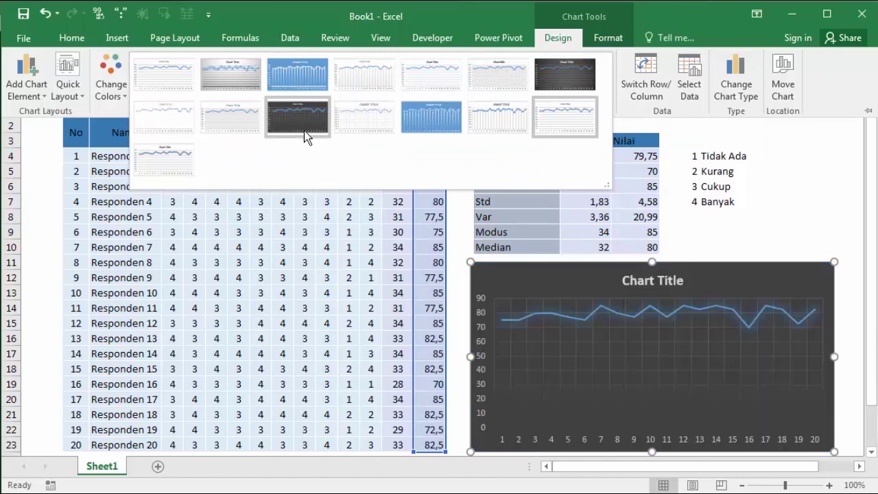
left_click(302, 122)
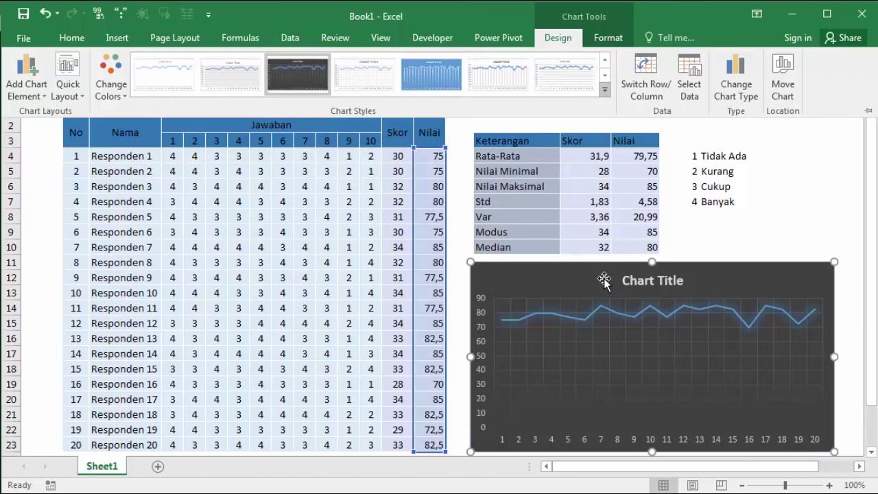
key("ctrl+F1")
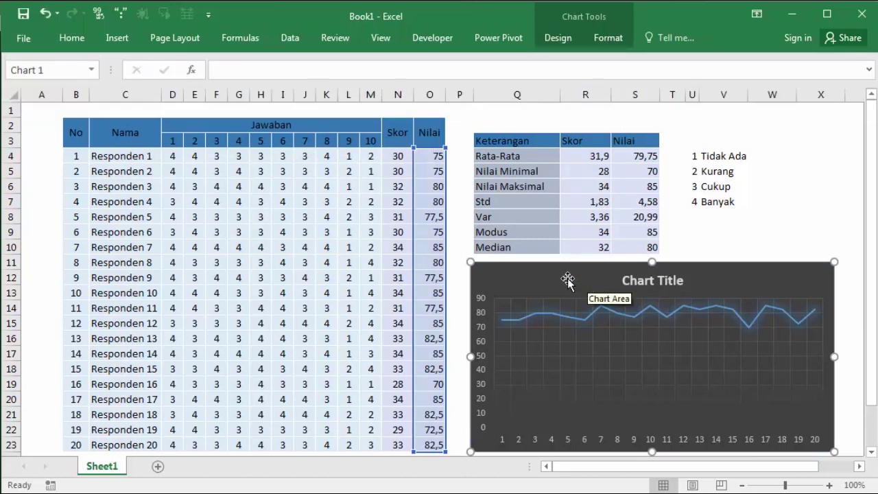
Step: Fill the chart area with black using Shape Fill
left_click(615, 39)
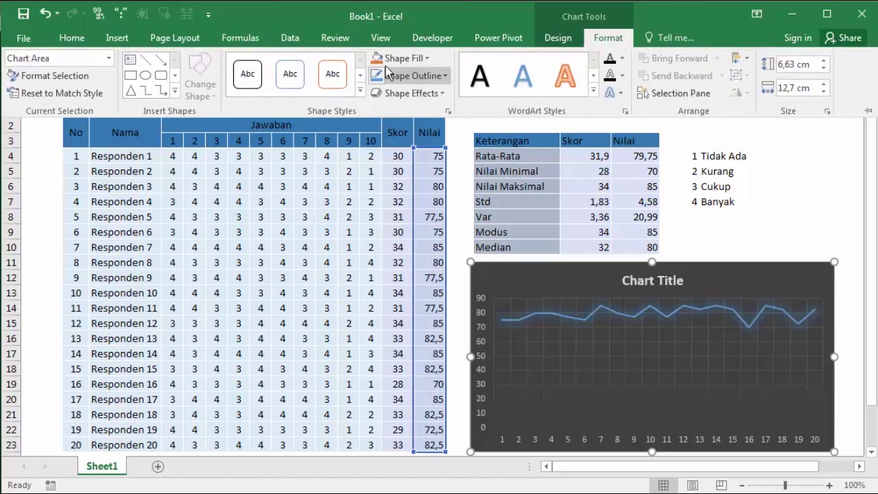
left_click(427, 60)
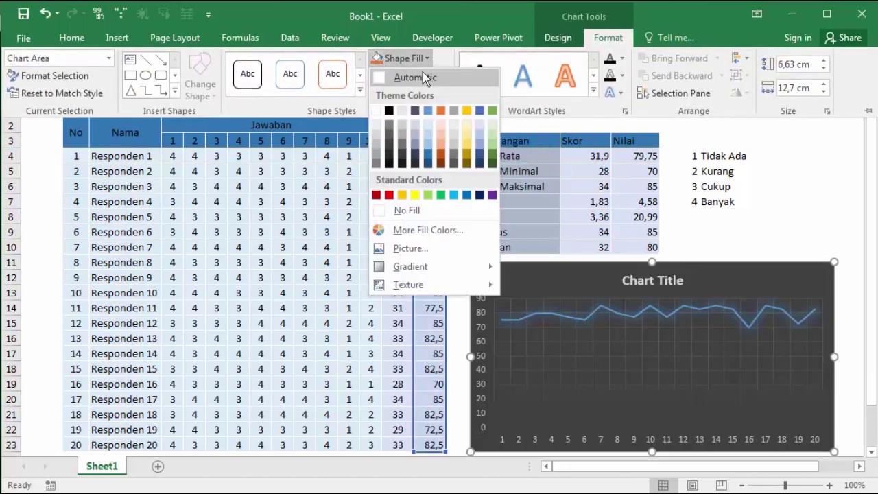
left_click(390, 111)
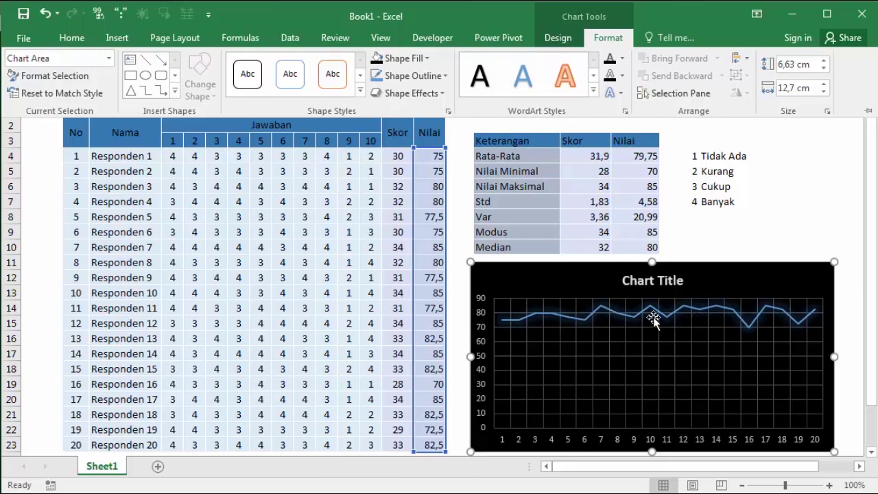
key("ctrl+F1")
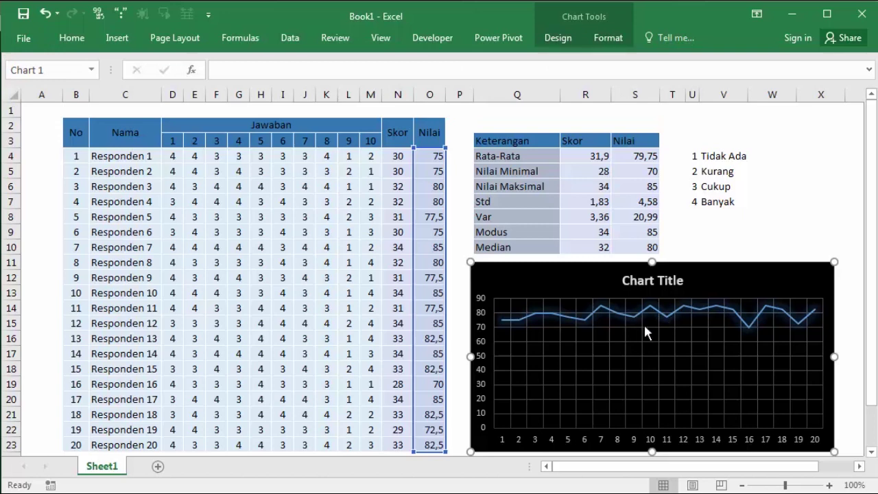
Step: Reselect the chart and switch between the Chart Tools Format and Design options
left_click(640, 313)
left_click(597, 280)
left_click(597, 41)
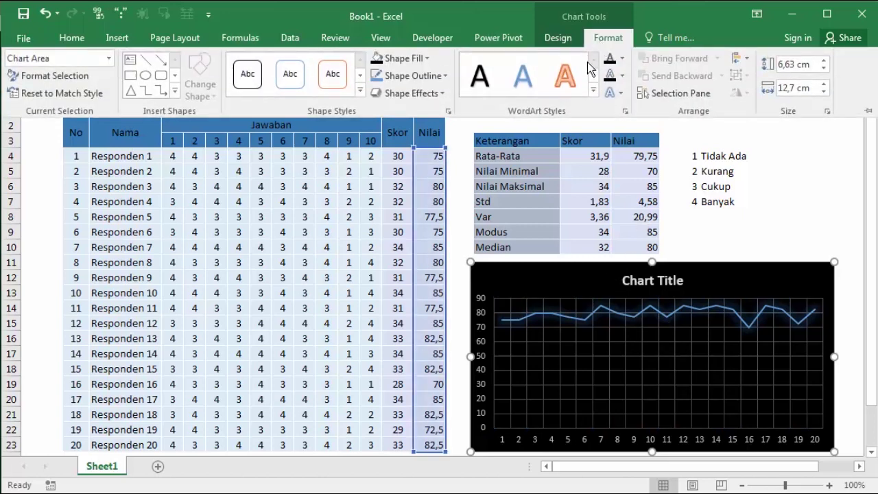
left_click(536, 276)
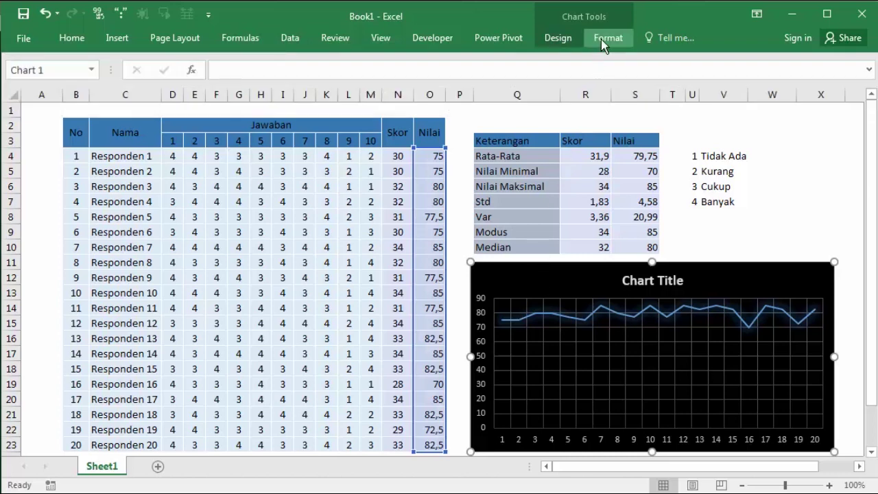
left_click(603, 41)
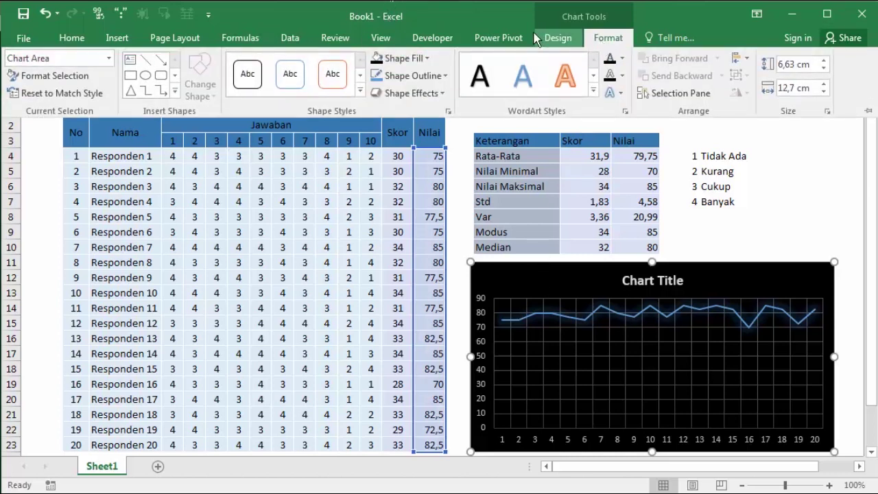
left_click(557, 40)
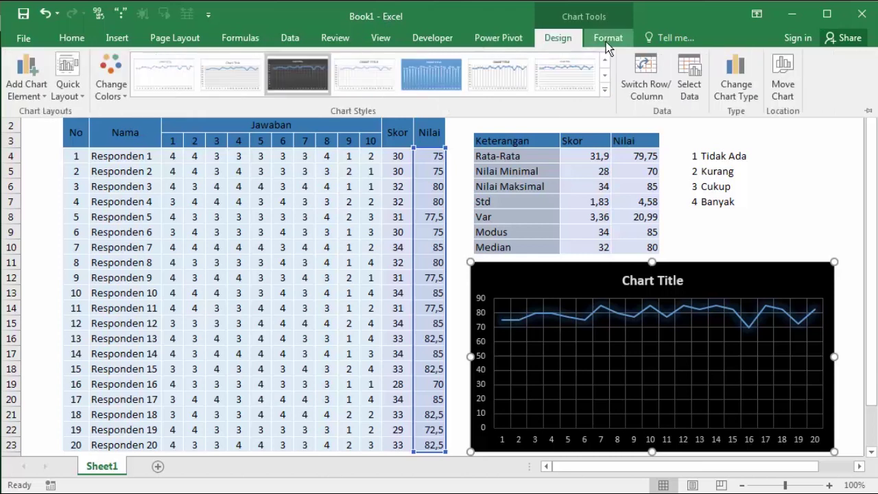
left_click(553, 42)
left_click(553, 41)
Step: Undo the accidental white style, recolour the line with the gold monochromatic palette, and bring up Quick Layout
left_click(140, 81)
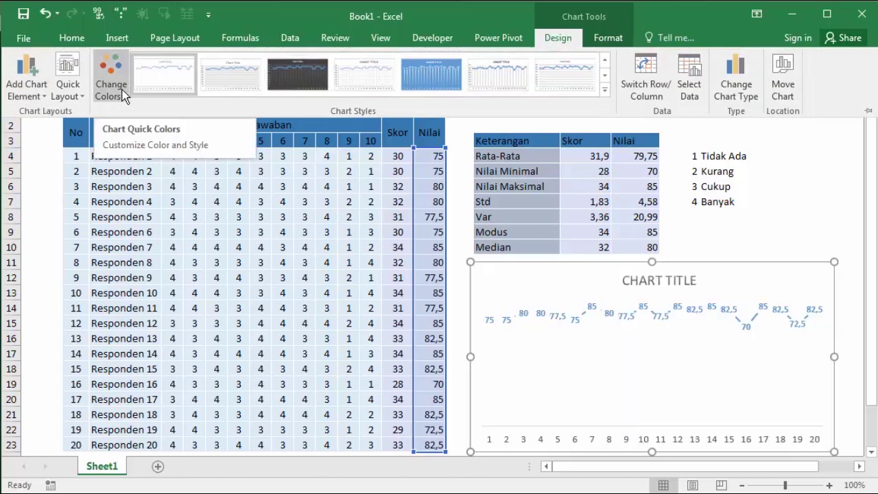
key("ctrl+z")
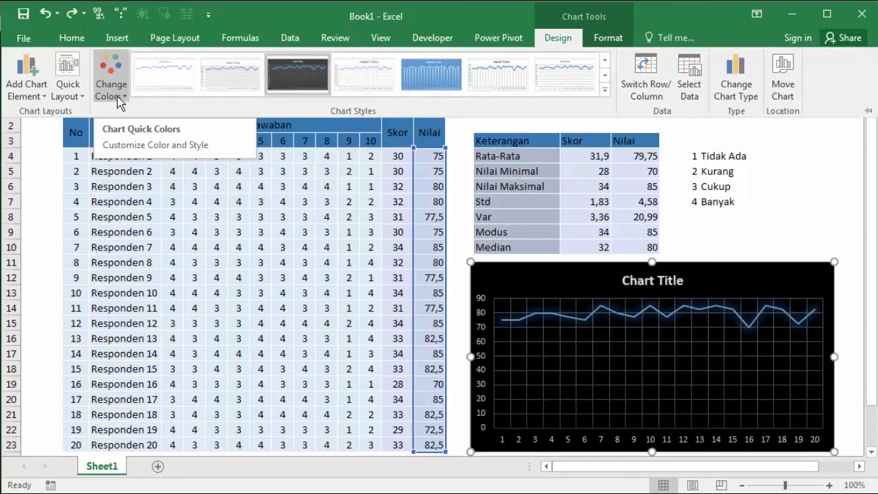
left_click(120, 96)
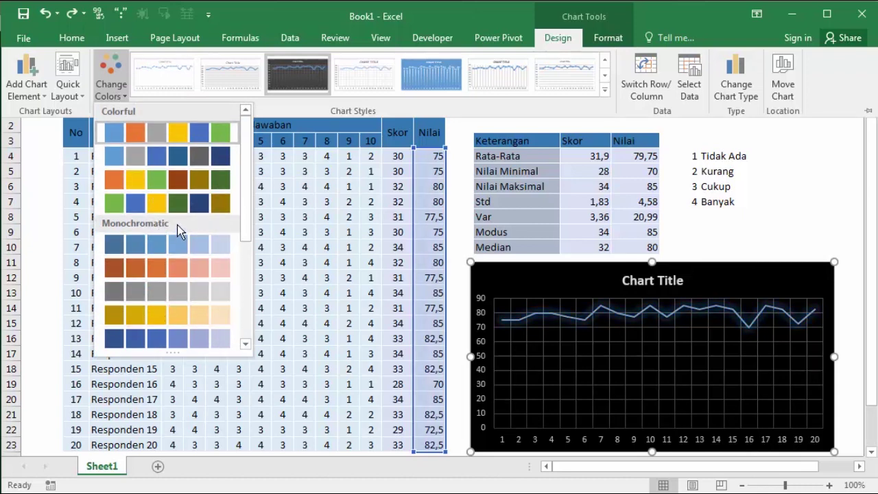
left_click(175, 311)
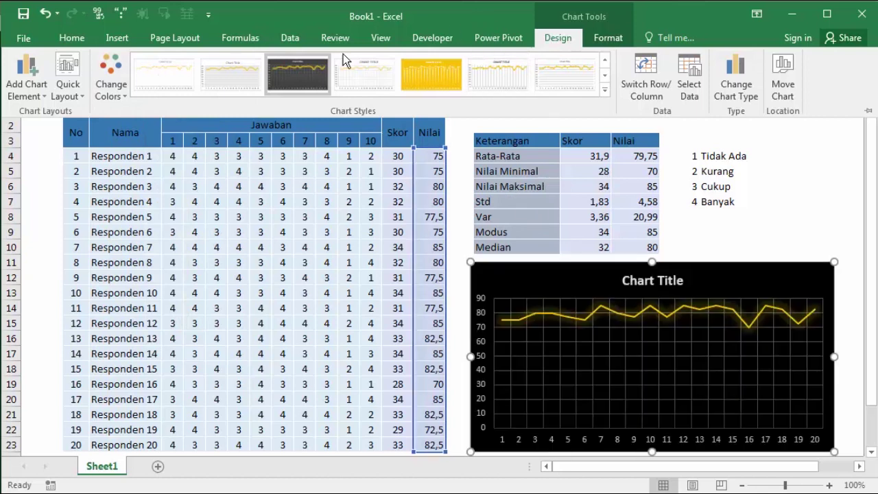
left_click(80, 101)
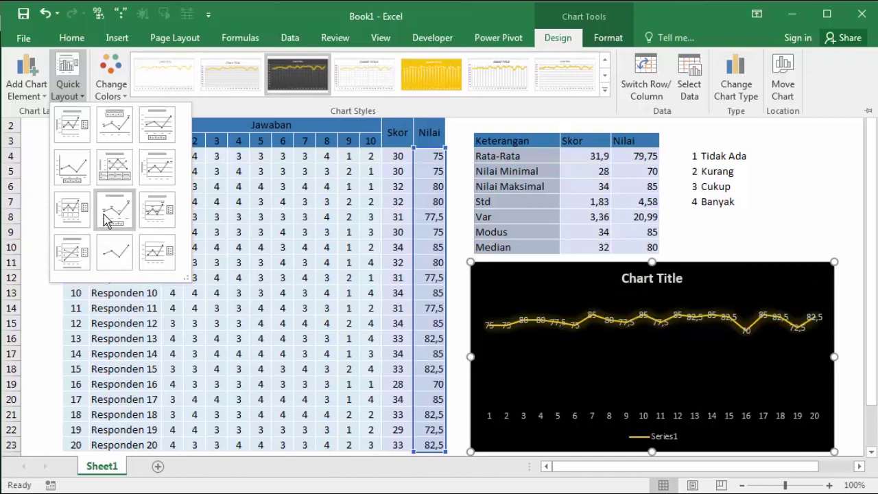
Step: Apply Quick Layout 9 for value labels and delete the Series1 legend
left_click(148, 214)
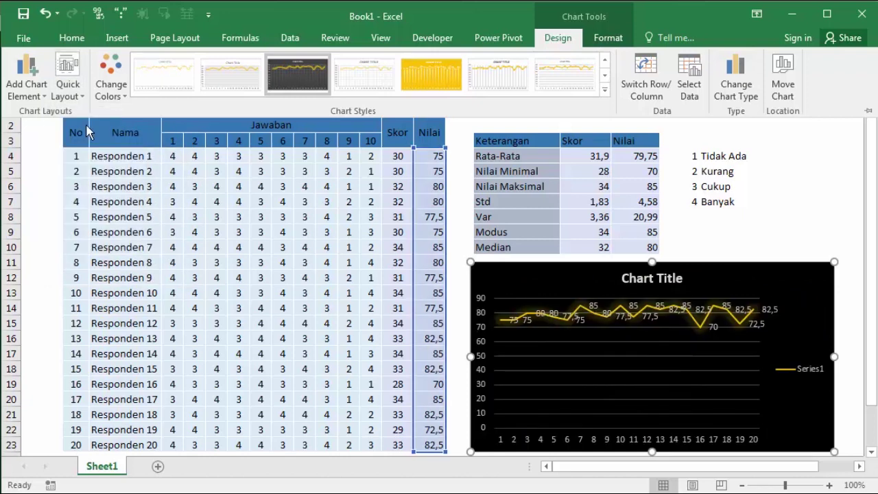
left_click(799, 377)
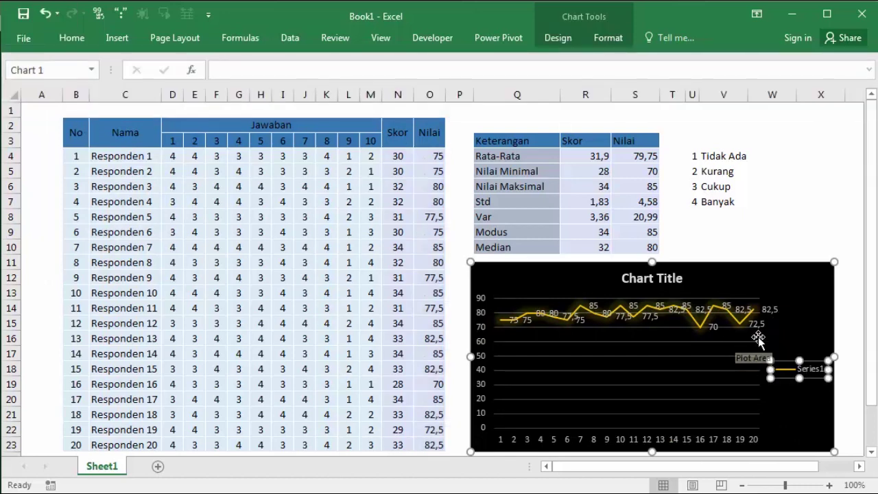
key("Delete")
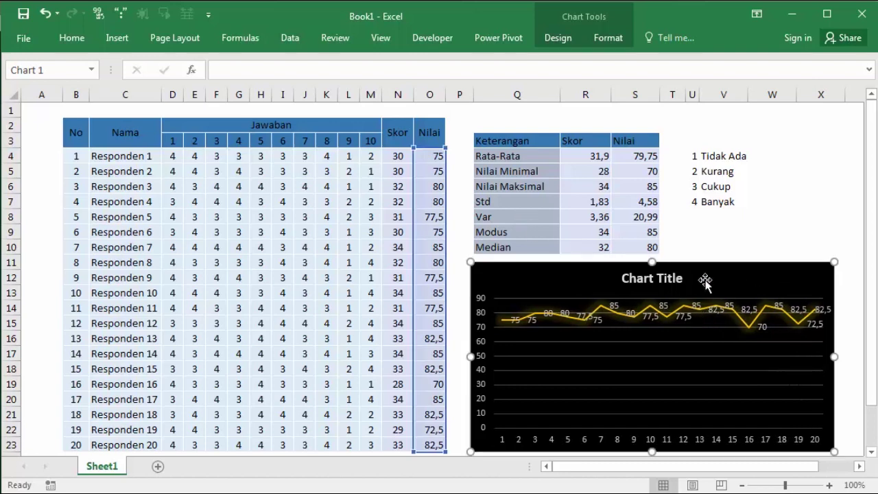
Step: Retitle the chart 'GRAFIK RESPONDEN'
left_click(669, 278)
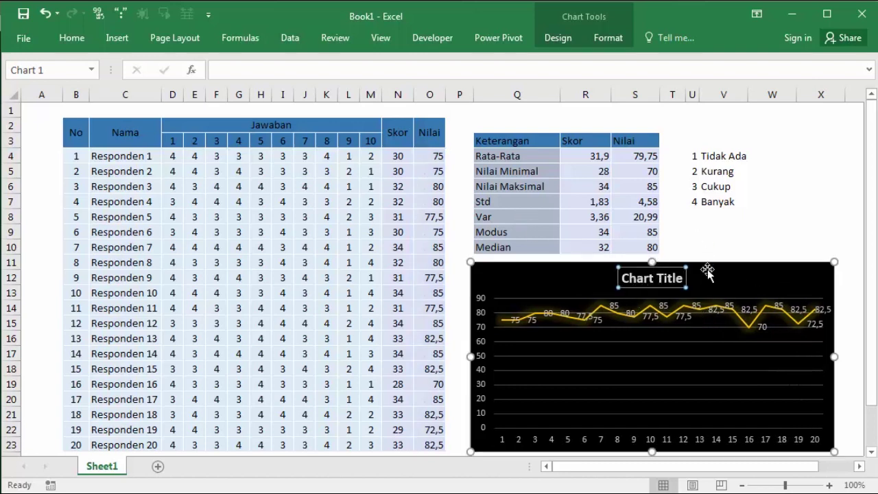
triple_click(667, 278)
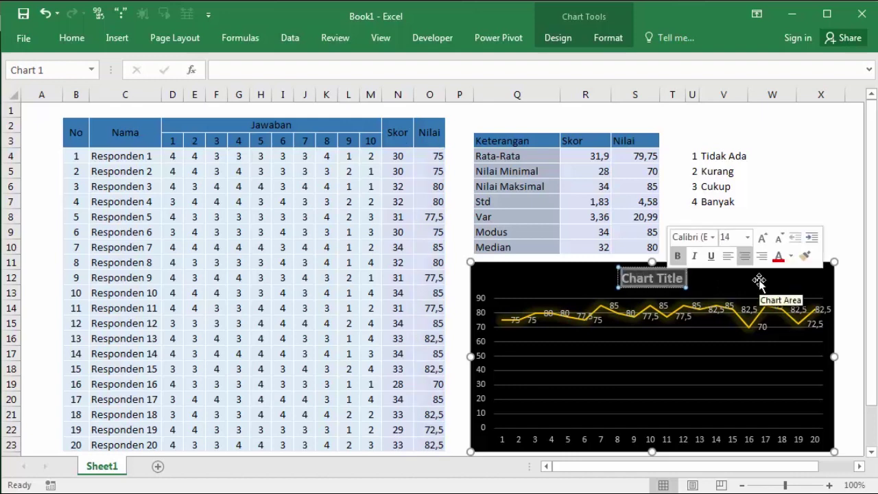
type("GRAFIK")
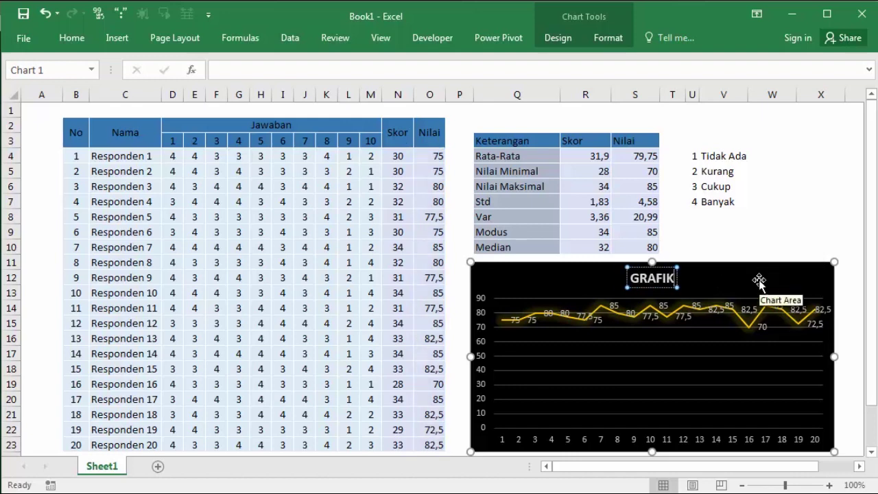
type(" RESPON")
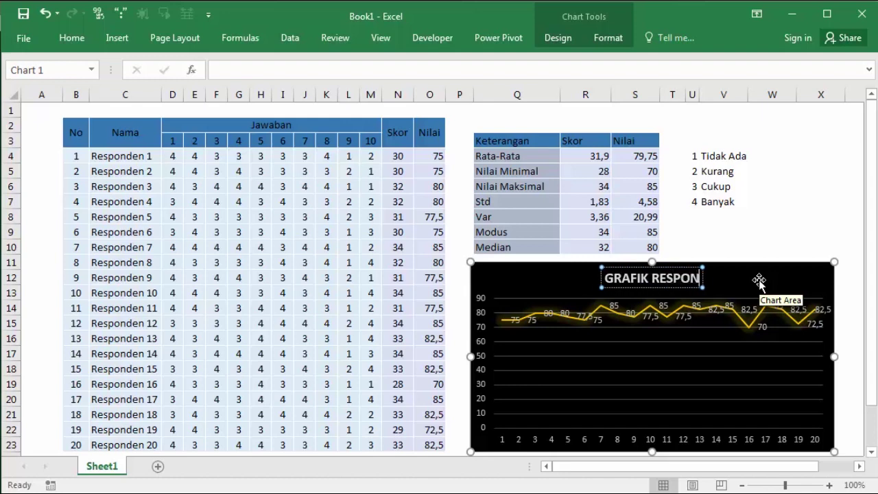
type("DEN")
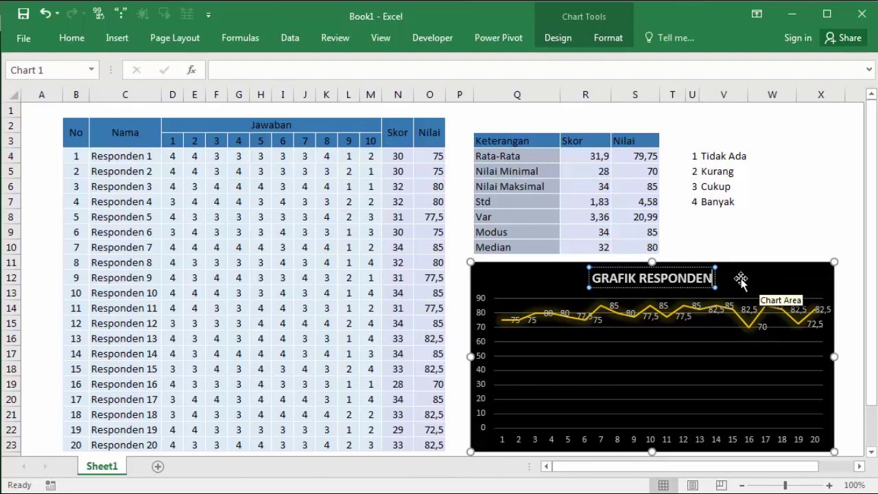
left_click(771, 229)
Step: Widen the chart by dragging its right edge outward
left_click(813, 349)
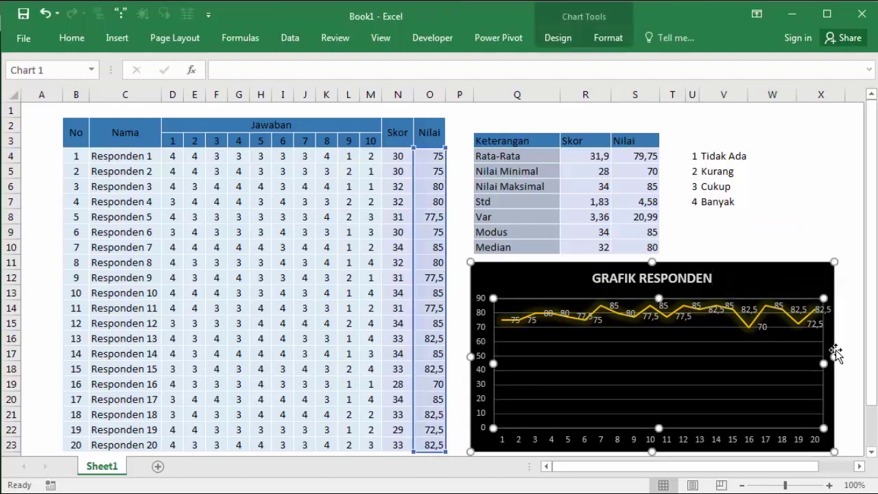
left_click_drag(834, 356, 850, 356)
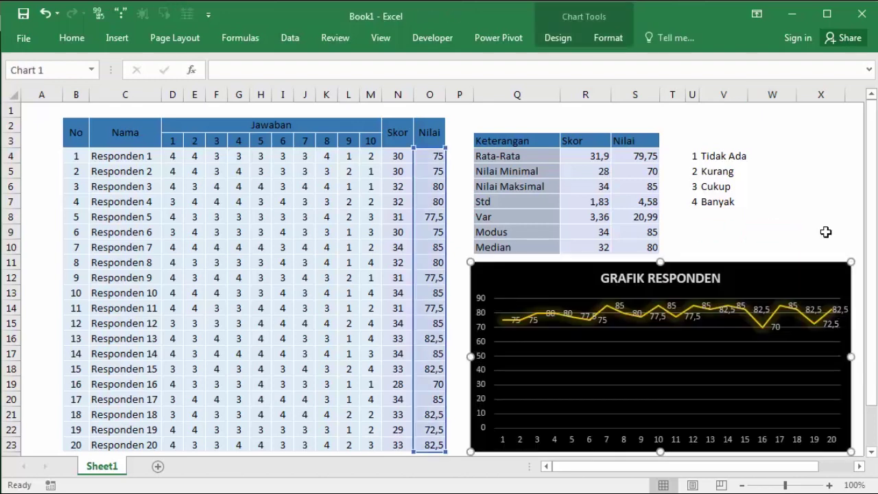
left_click(824, 231)
left_click(451, 182)
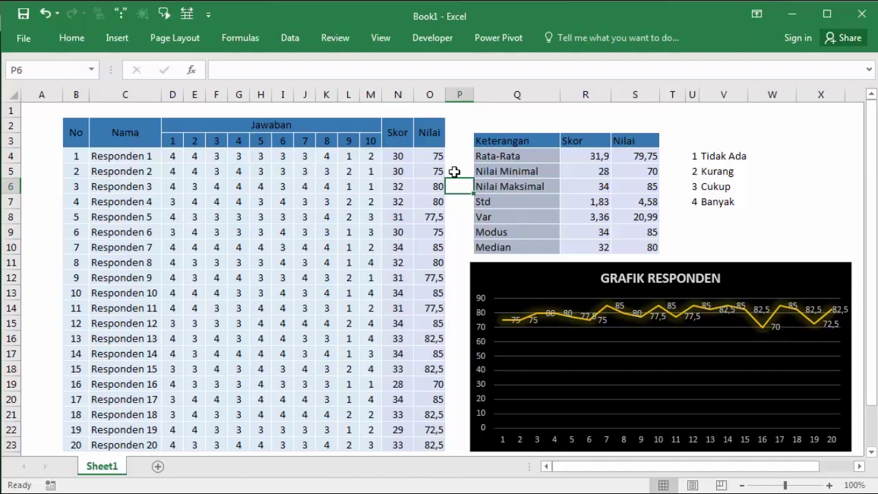
left_click(347, 348)
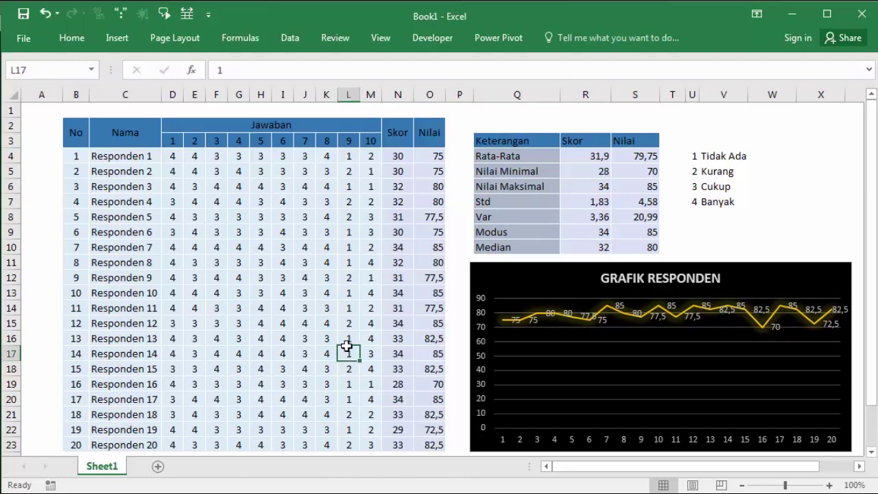